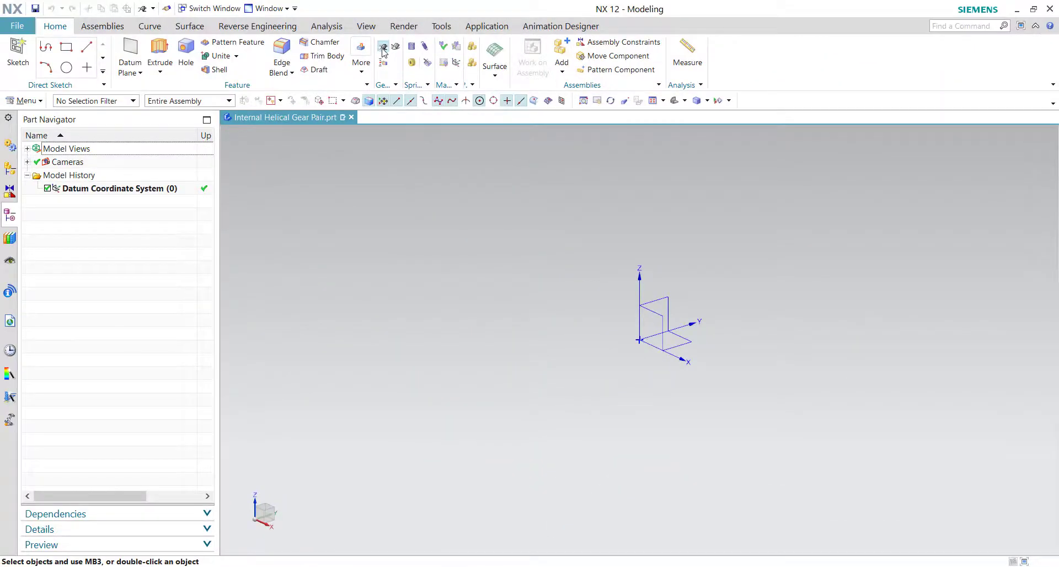
Step: Create an internal helical ring gear with default values on the X axis at the origin
left_click(383, 48)
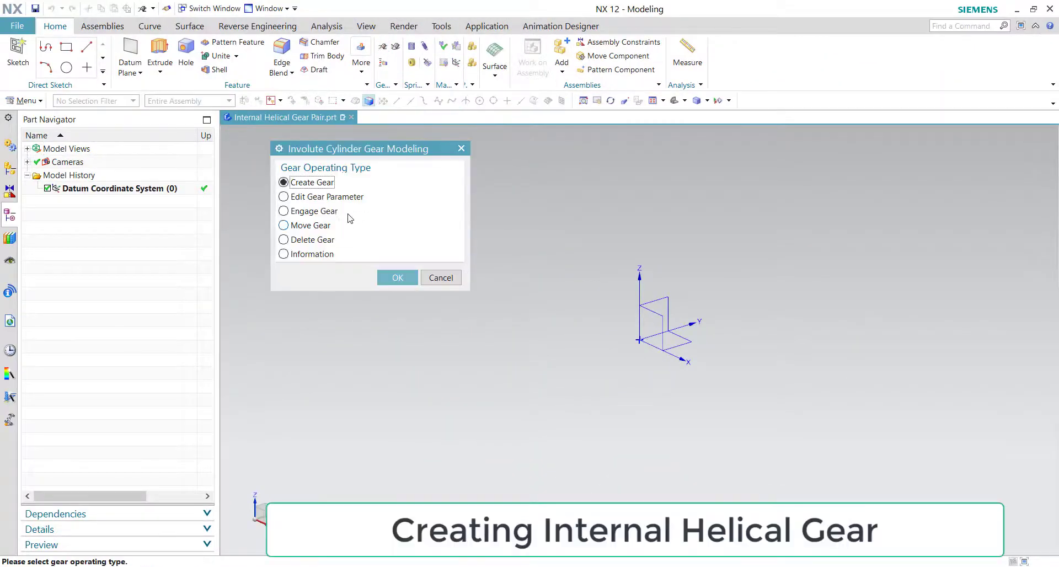
left_click(378, 278)
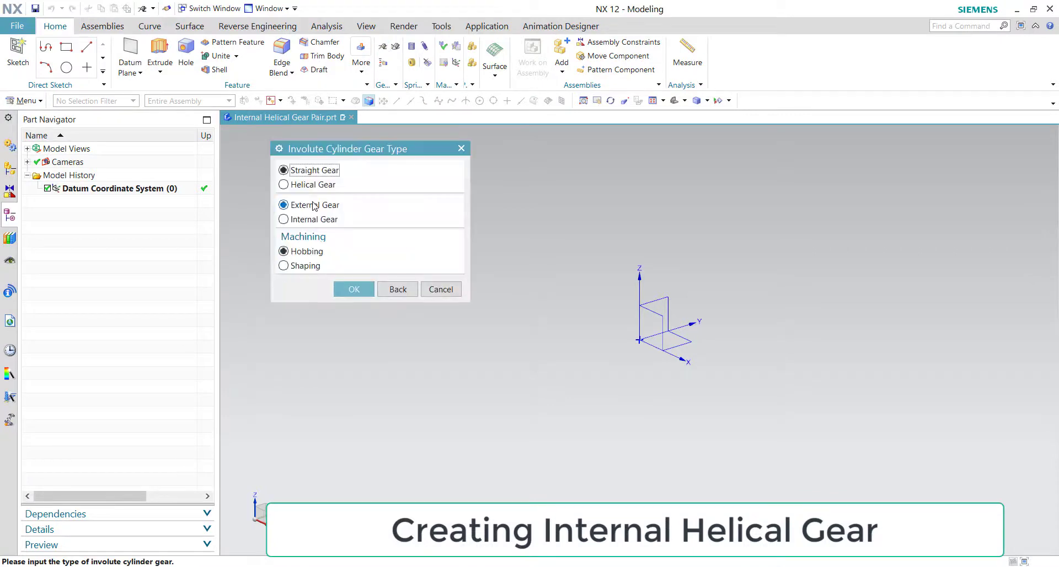
left_click(312, 185)
left_click(309, 219)
left_click(353, 289)
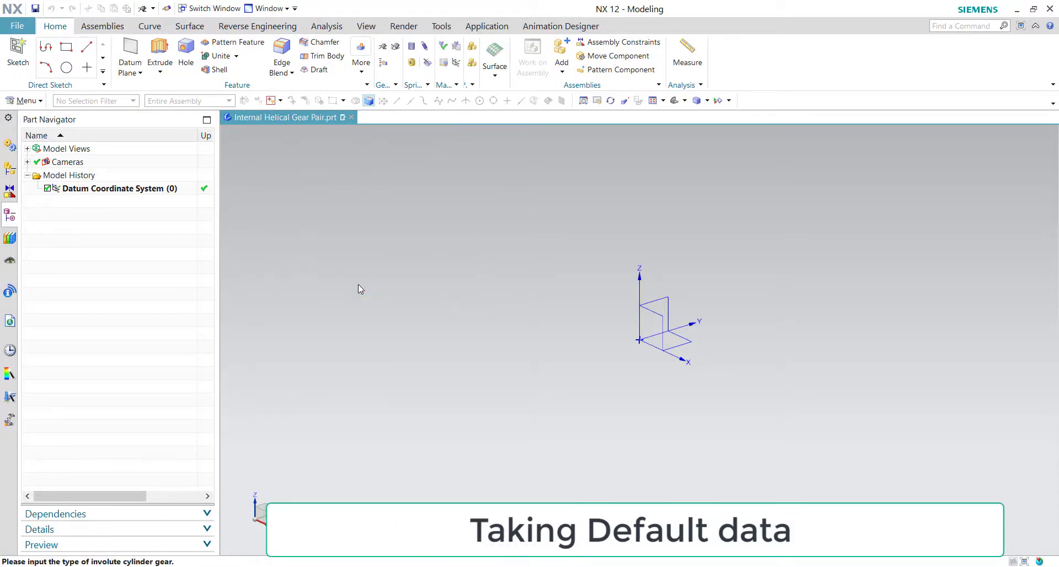
left_click(395, 403)
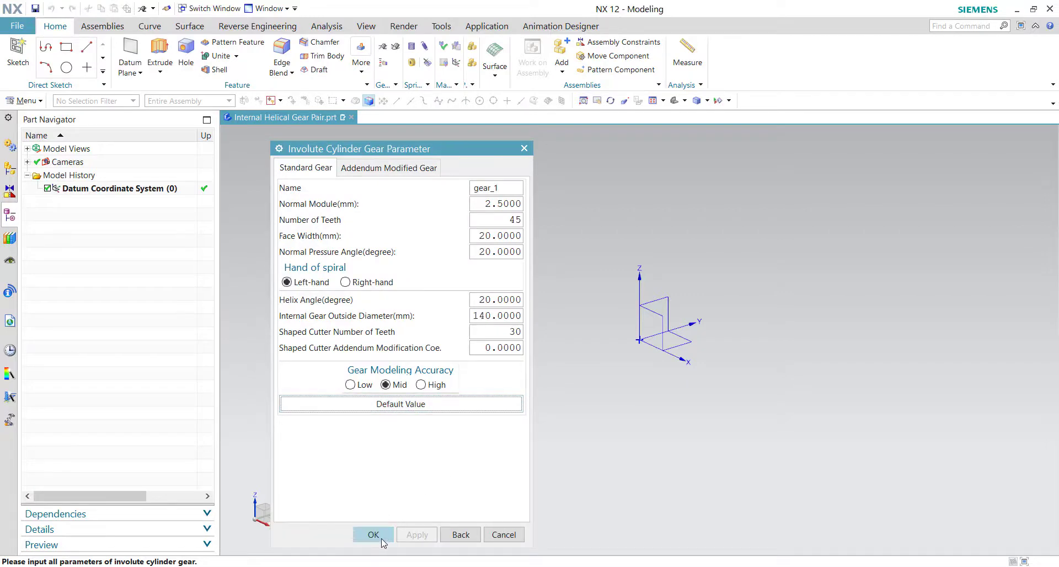
left_click(374, 535)
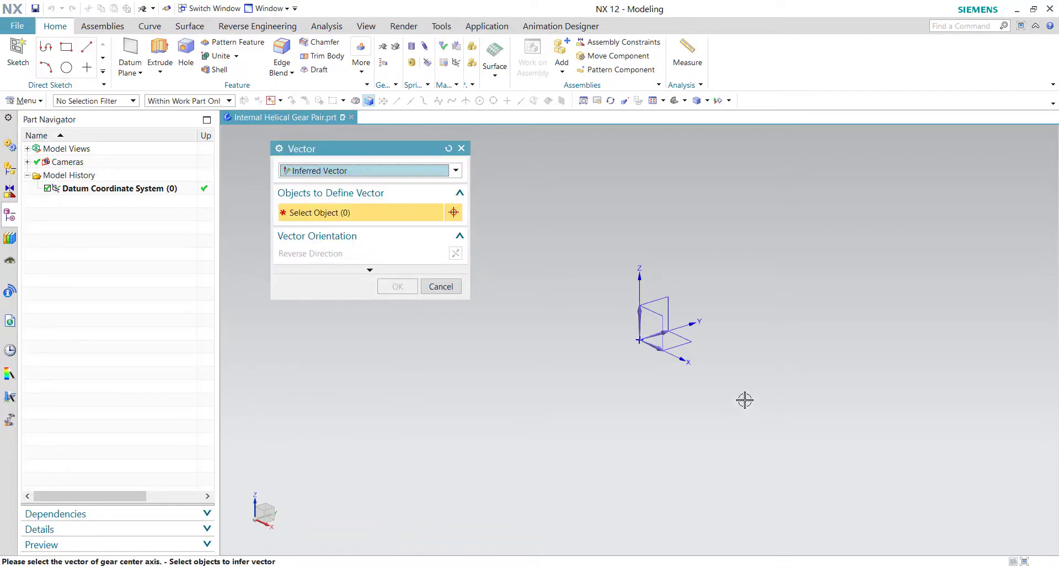
left_click(661, 350)
left_click(385, 292)
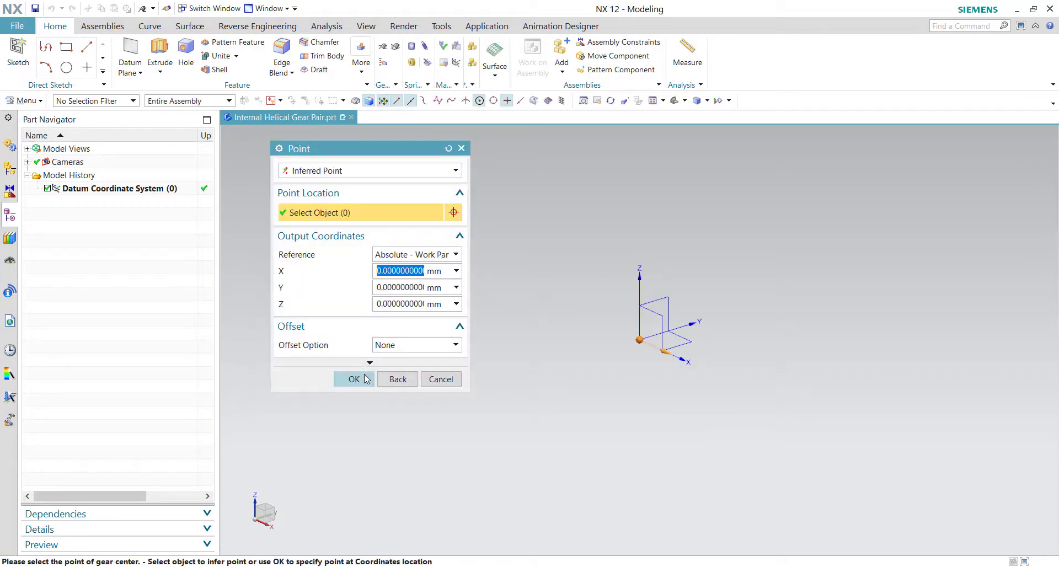
left_click(354, 379)
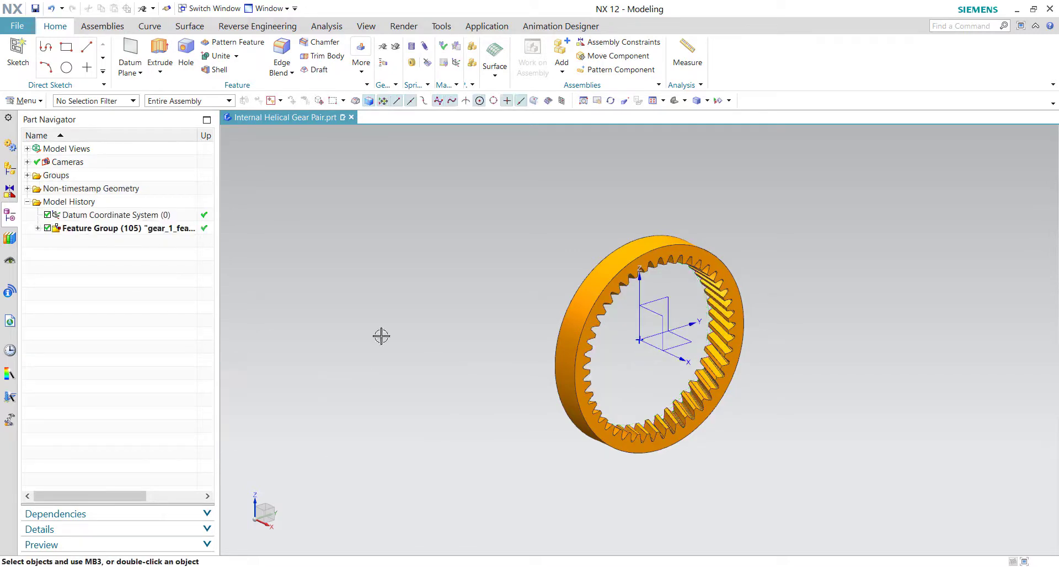
Step: Start a new external helical gear in Cylinder Gear Modeling
left_click(394, 47)
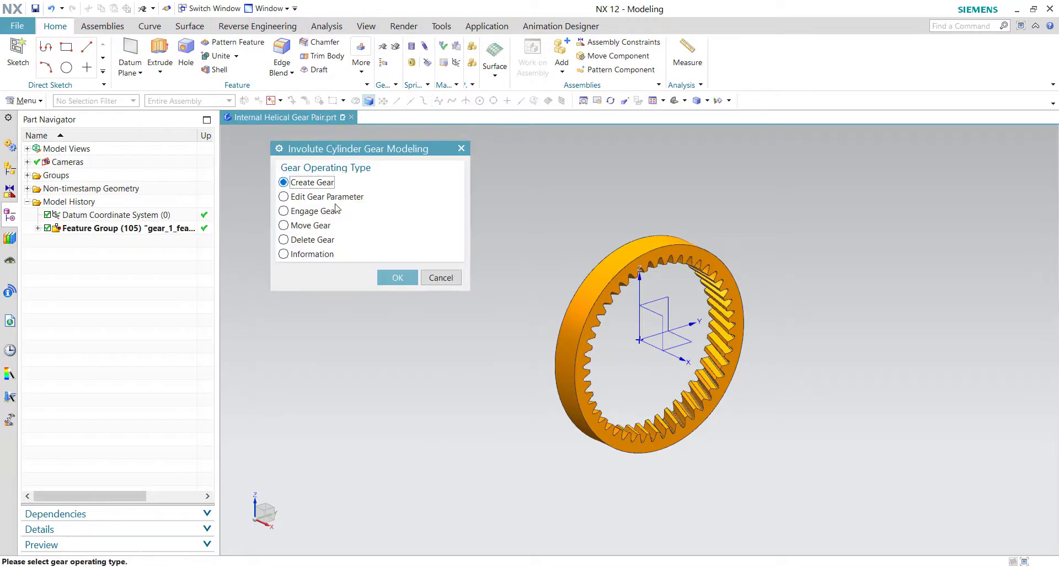
left_click(398, 277)
left_click(311, 186)
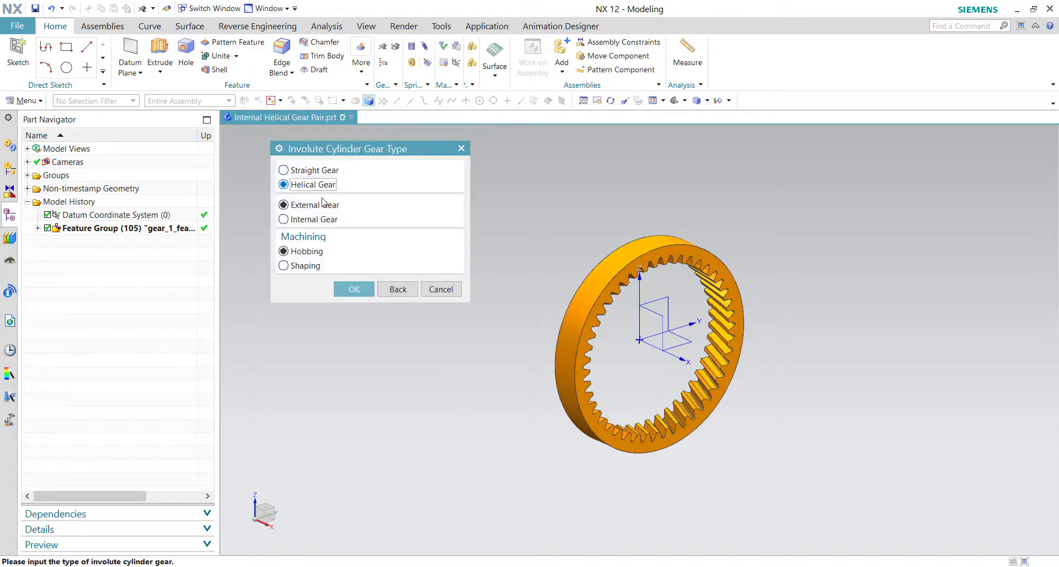
left_click(359, 287)
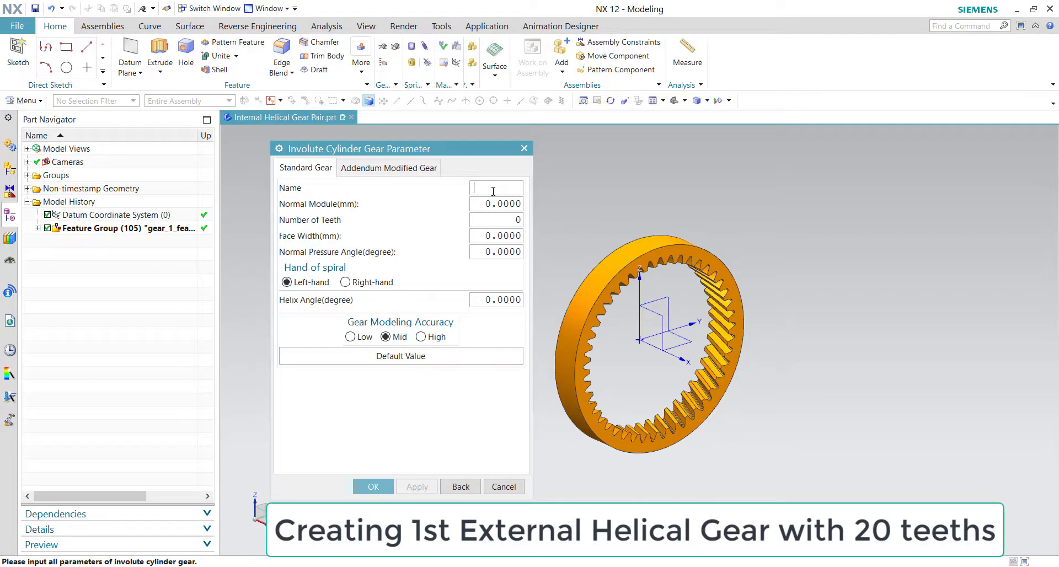
type("G2")
Step: Give G2 module 2.5, 20 teeth, face width 20 and pressure angle 20°
key("Tab")
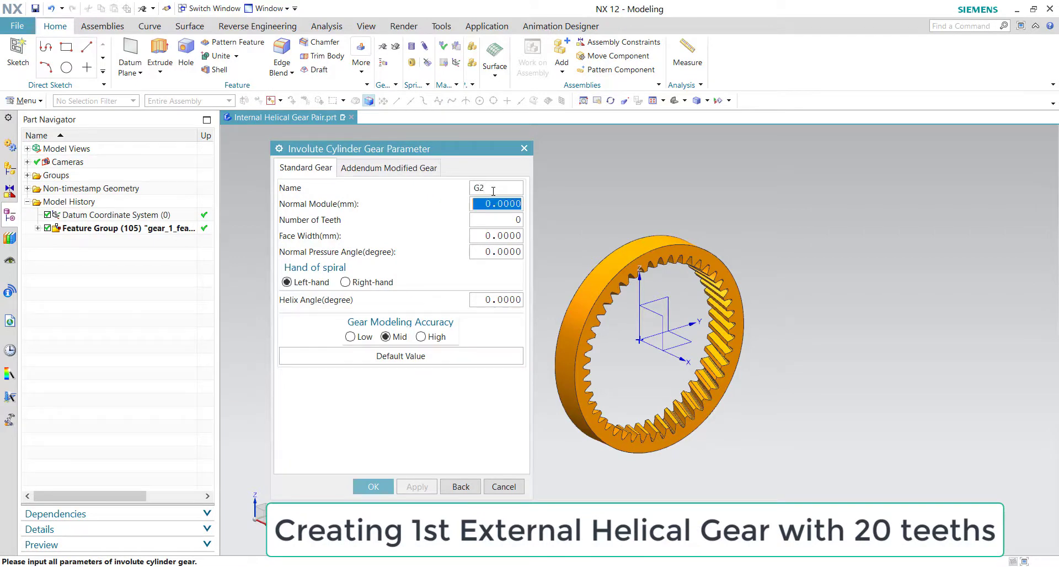
type("2.5")
key("Tab")
type("20")
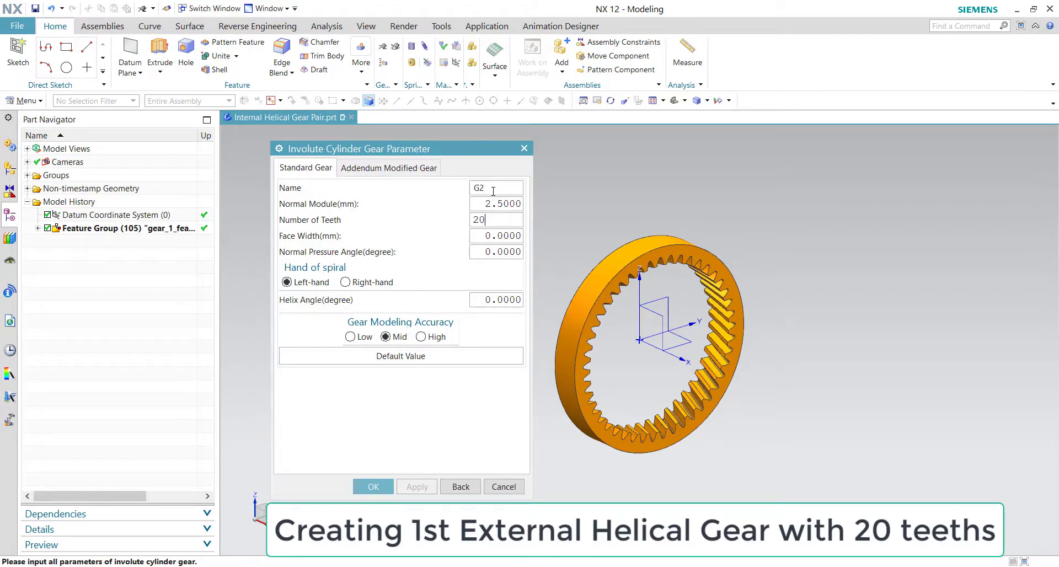
key("Tab")
type("20")
key("Tab")
type("2")
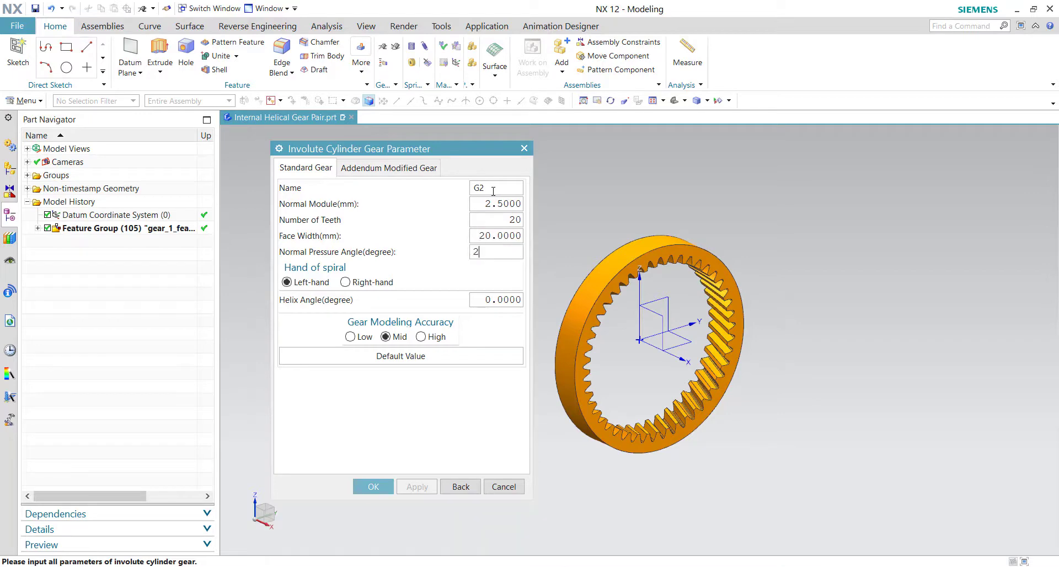
type("0")
key("Tab")
key("Tab")
type("20")
left_click(374, 487)
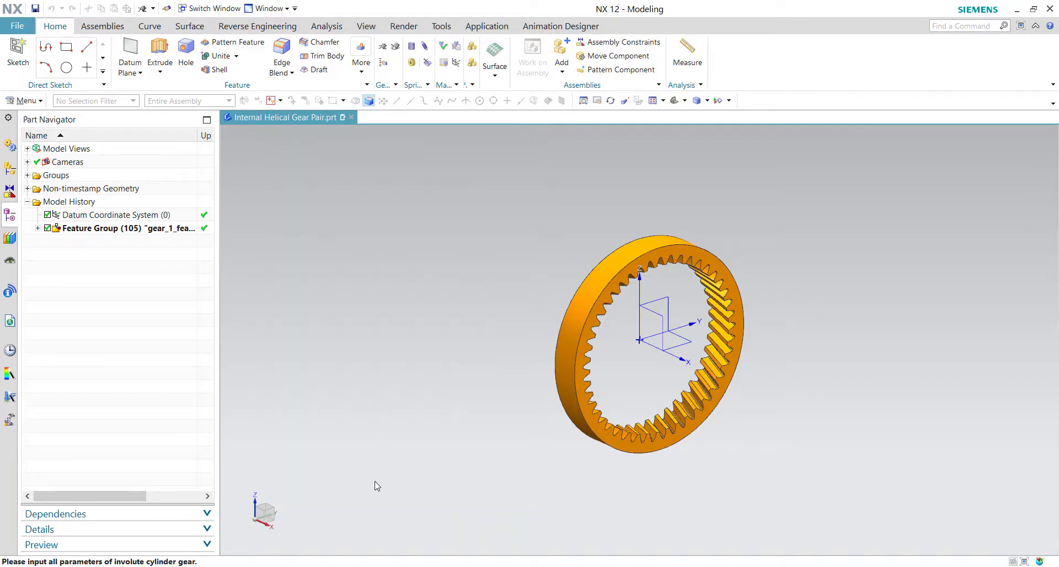
Step: Place G2 on the X axis at the origin, then reopen Cylinder Gear Modeling
left_click(644, 343)
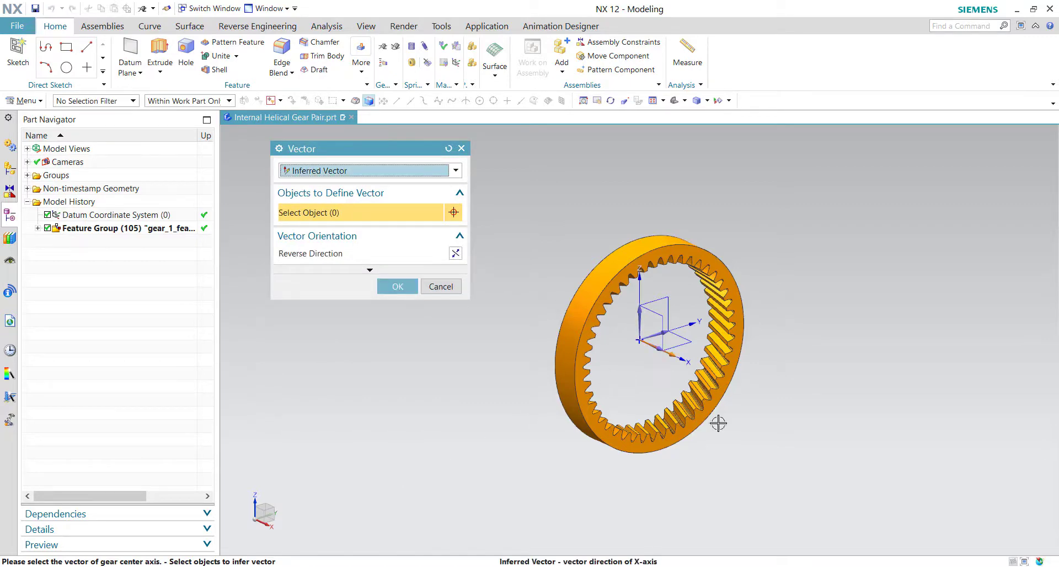
left_click(397, 286)
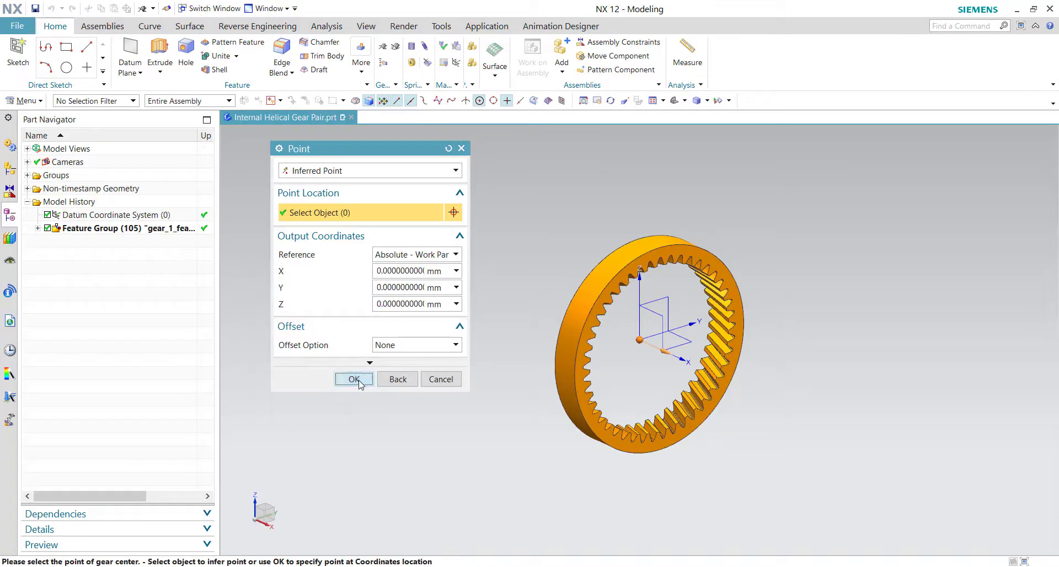
left_click(354, 379)
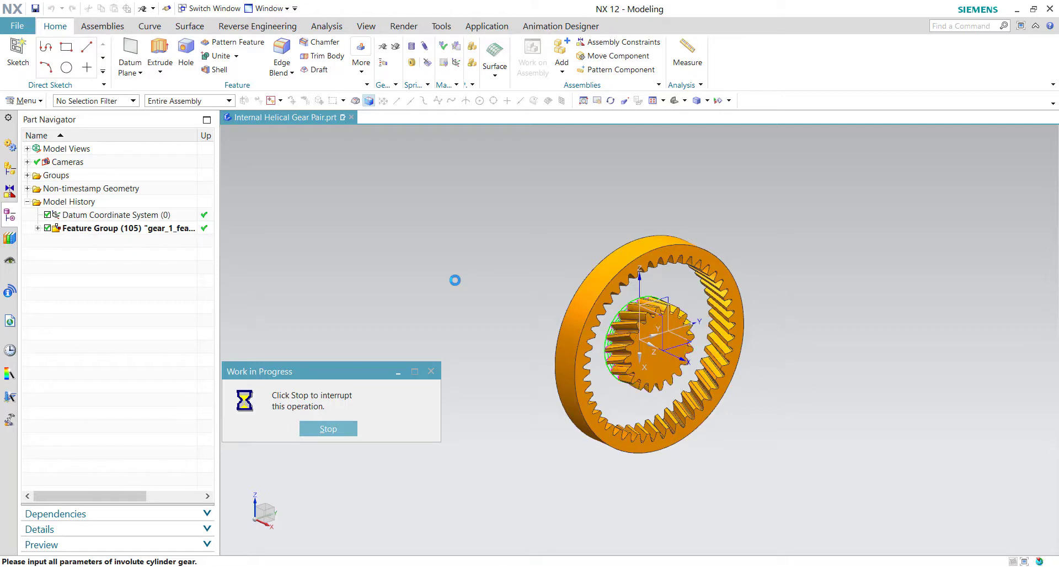
left_click(383, 50)
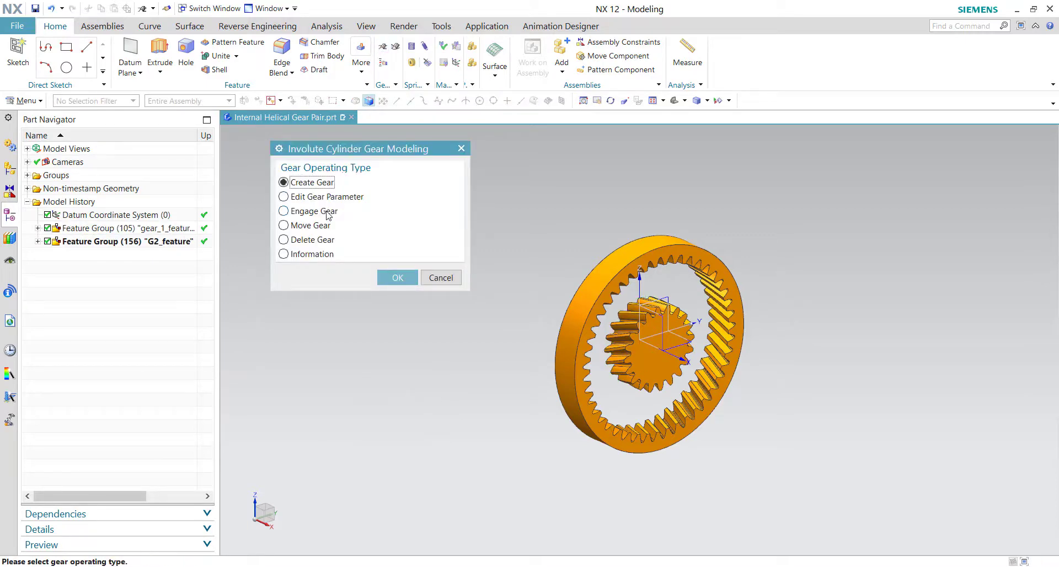
Step: Engage G2 as driving gear with gear_1 driven, centre line along the Y axis
left_click(315, 210)
left_click(397, 277)
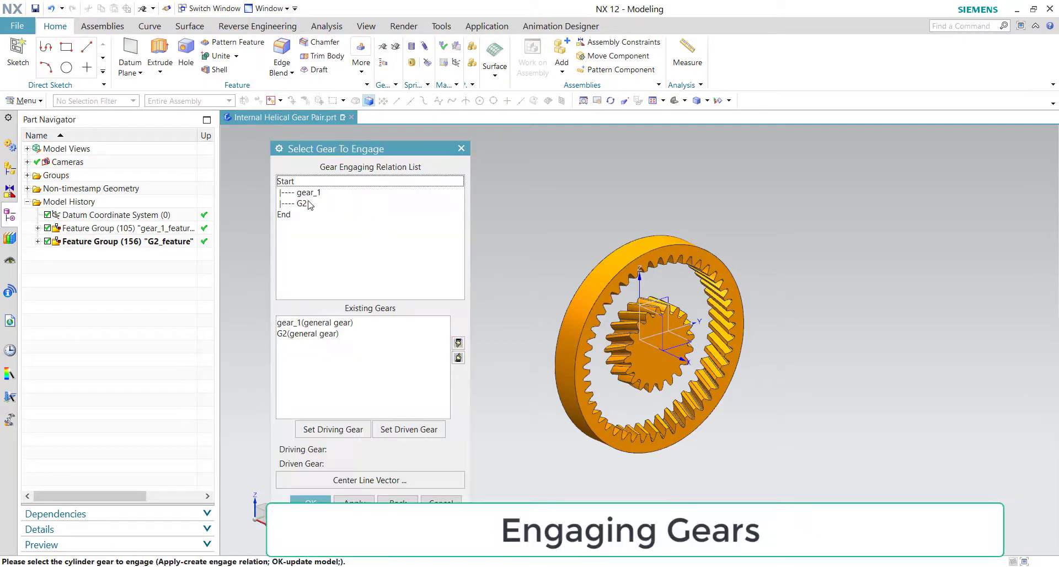
left_click(322, 334)
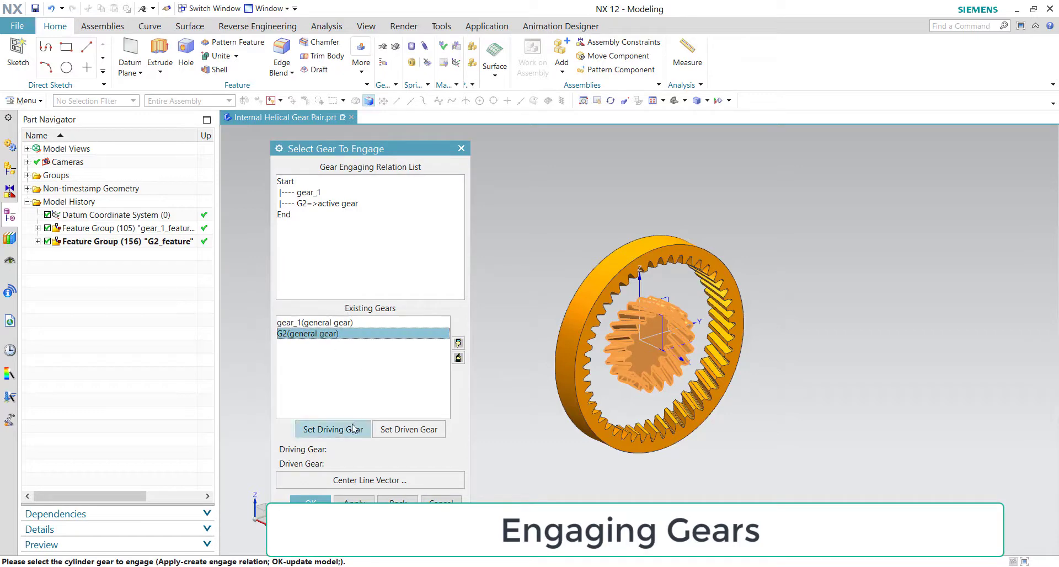
left_click(333, 429)
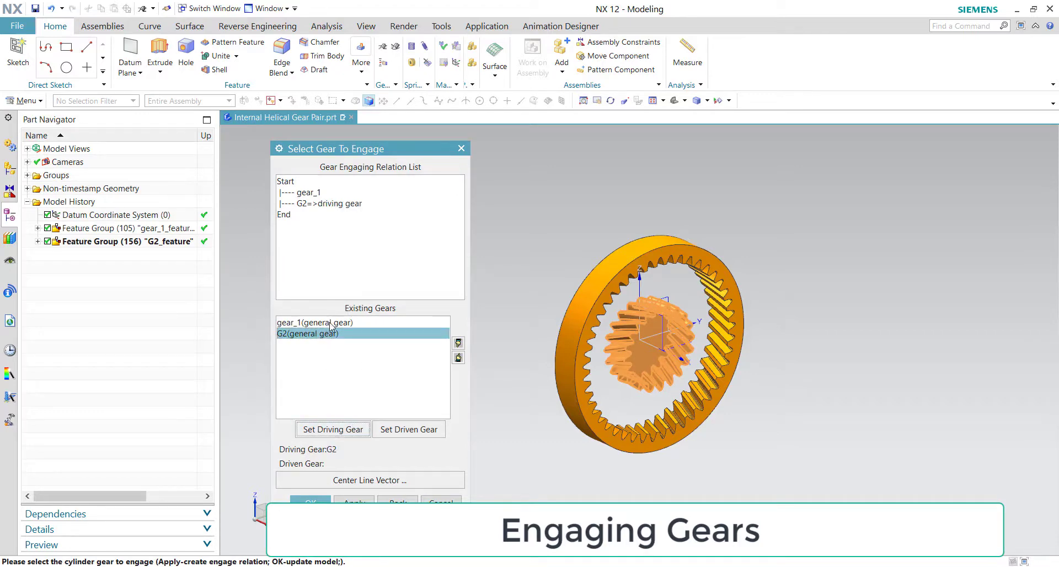
left_click(330, 323)
left_click(408, 429)
left_click(370, 480)
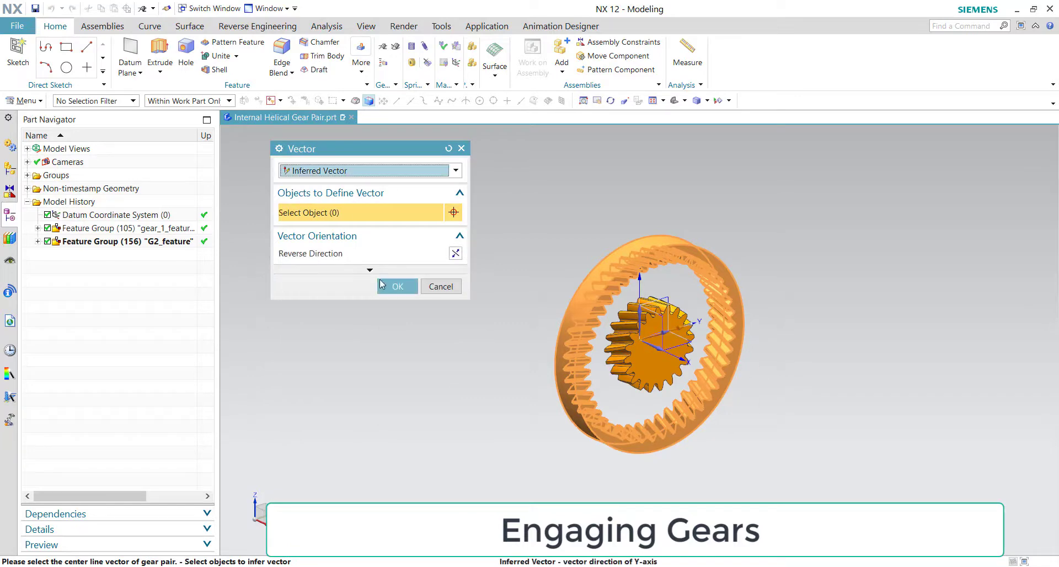
left_click(381, 285)
left_click(310, 499)
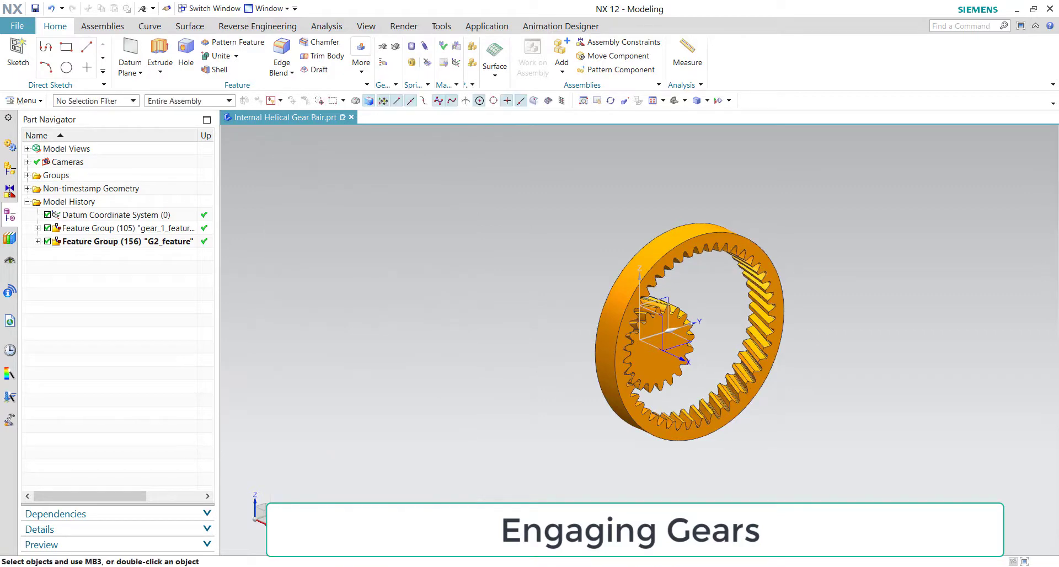
Step: Start another external helical gear in Cylinder Gear Modeling
left_click(386, 51)
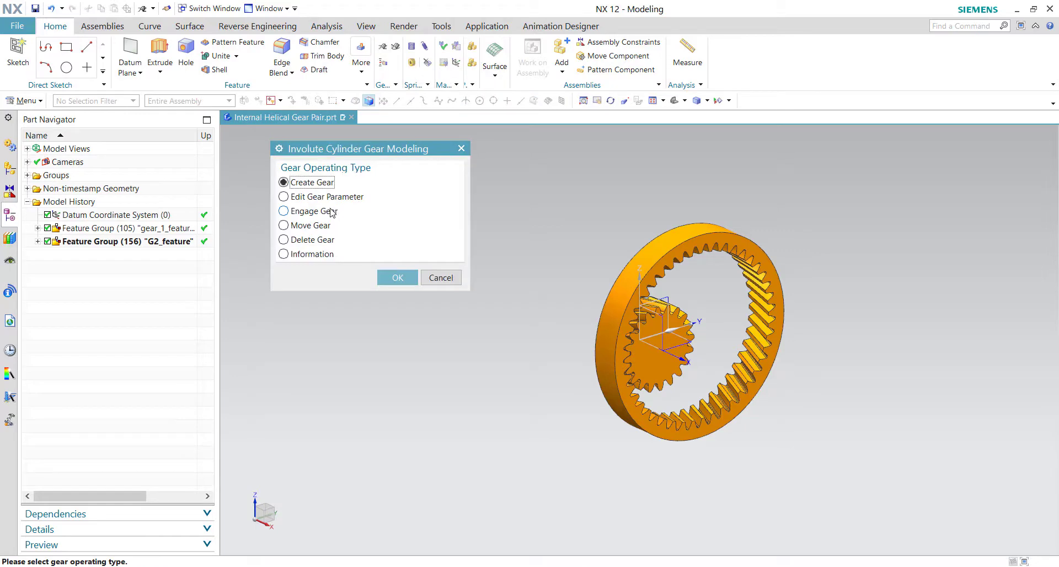
left_click(398, 278)
left_click(304, 186)
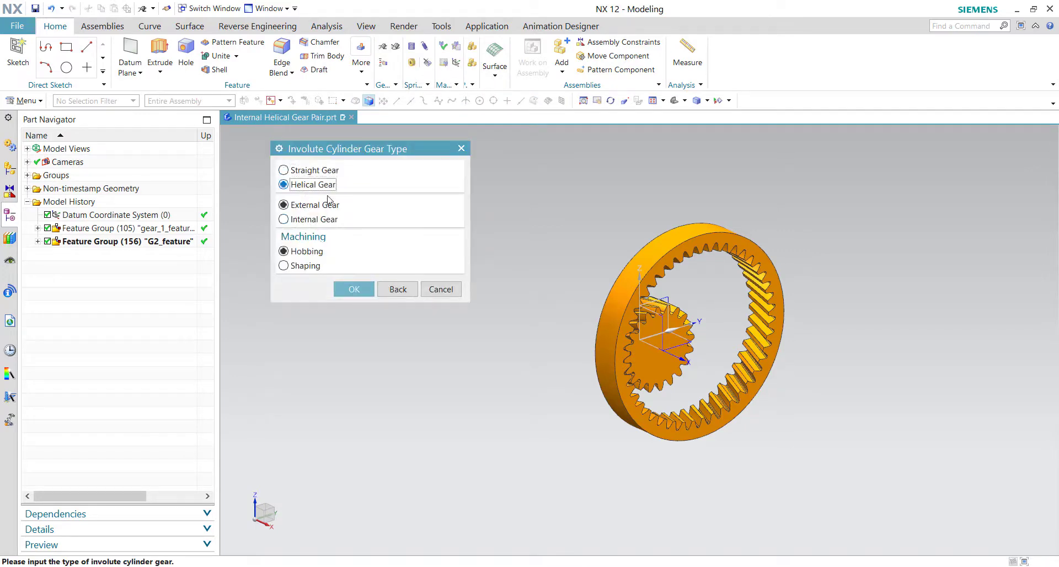
left_click(354, 290)
type("G3")
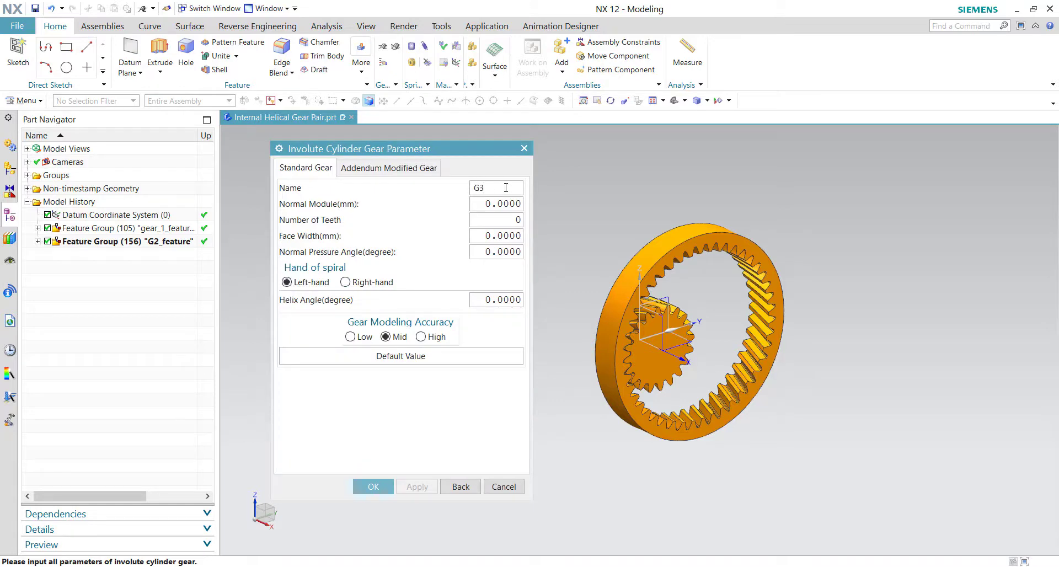
Step: Give G3 module 2, 20 teeth, pressure angle 20° and helix angle 20°
key("Tab")
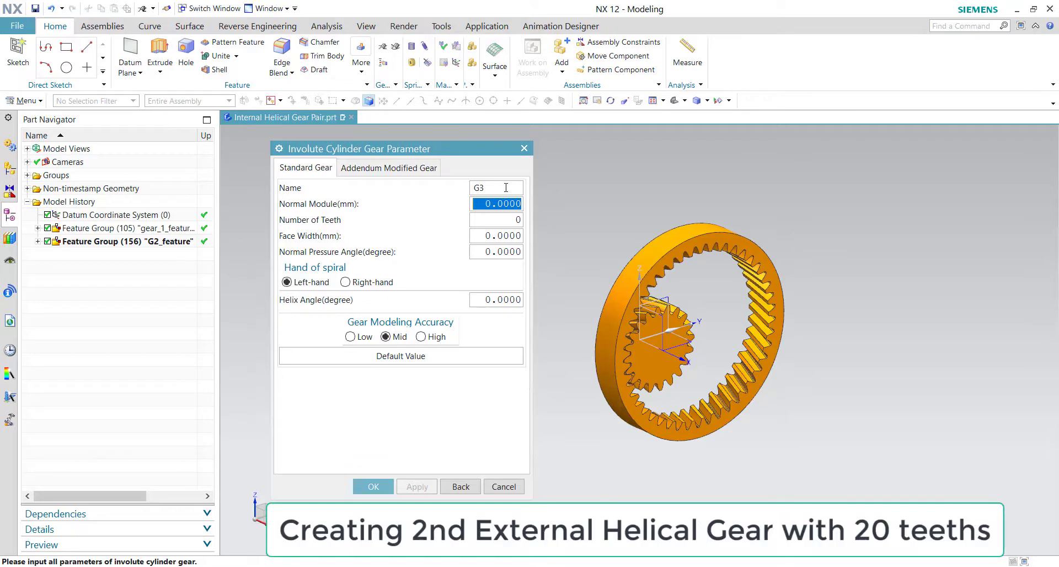
type("2.5")
key("Tab")
type("2")
type("0")
key("Tab")
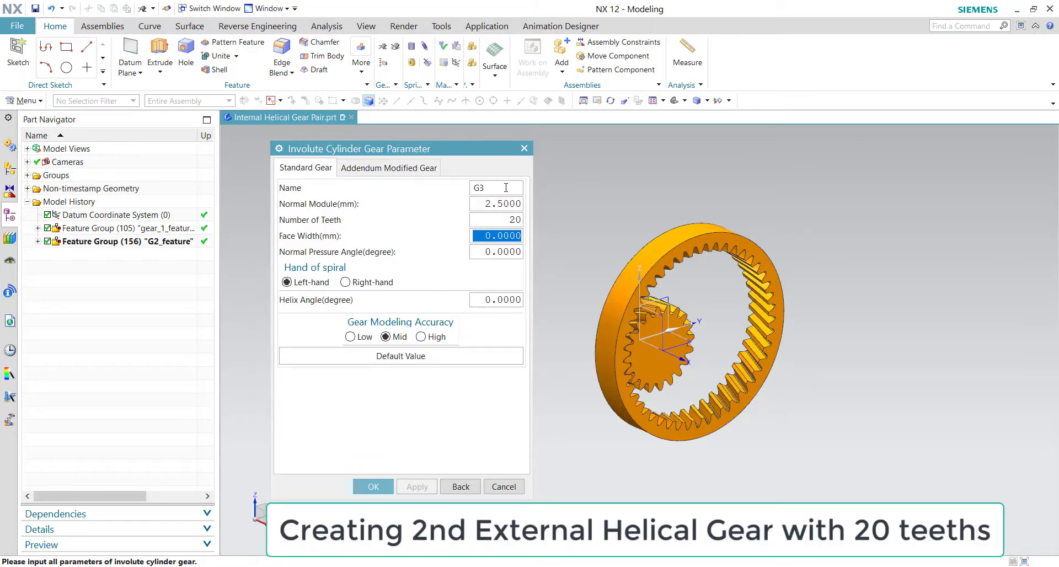
type("20")
key("Tab")
type("2")
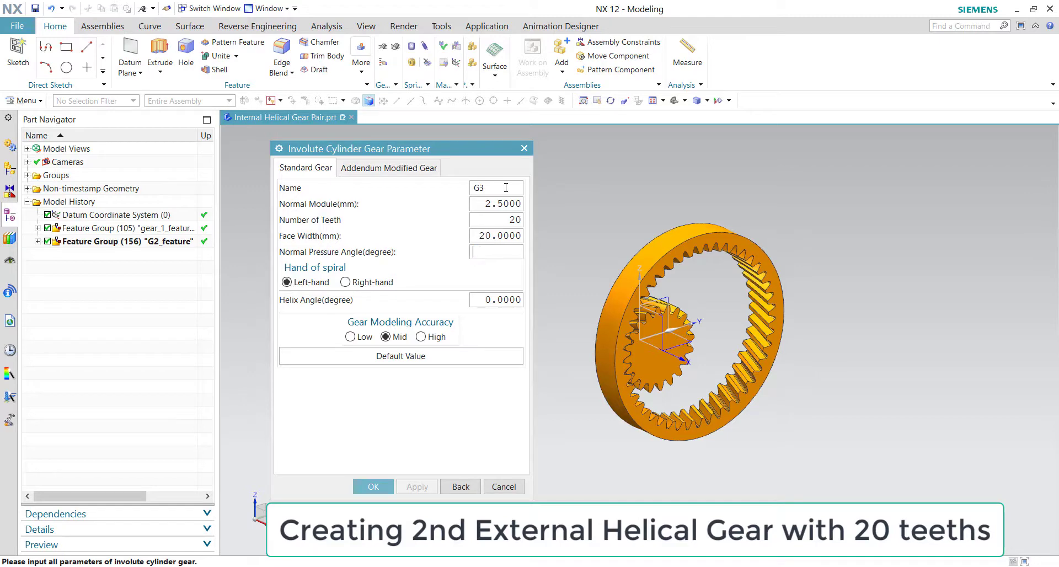
type("20")
key("Tab")
key("Tab")
type("20")
left_click(364, 487)
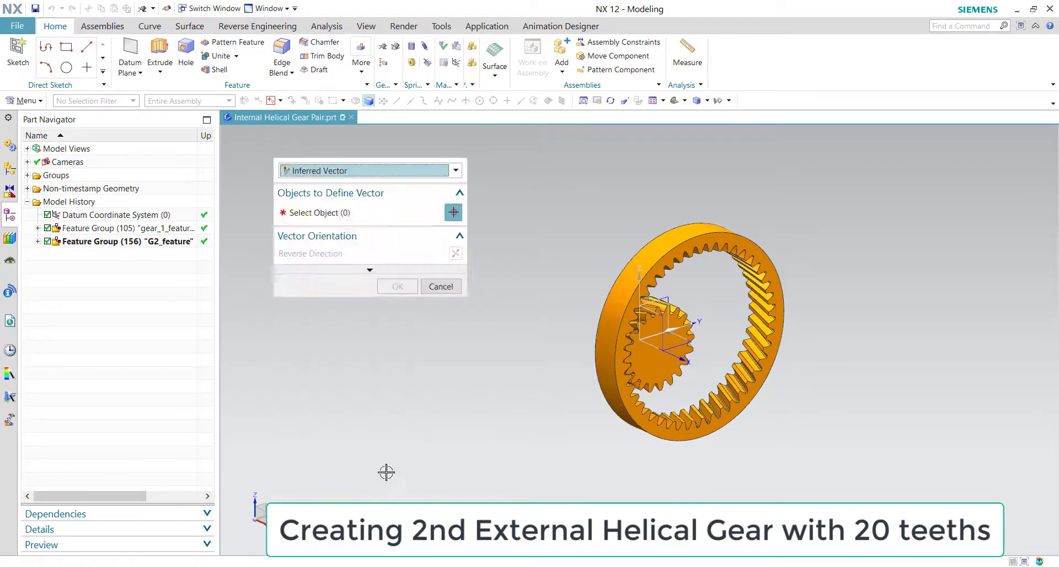
Step: Place G3 on the X axis at a point inside the ring gear
left_click(684, 359)
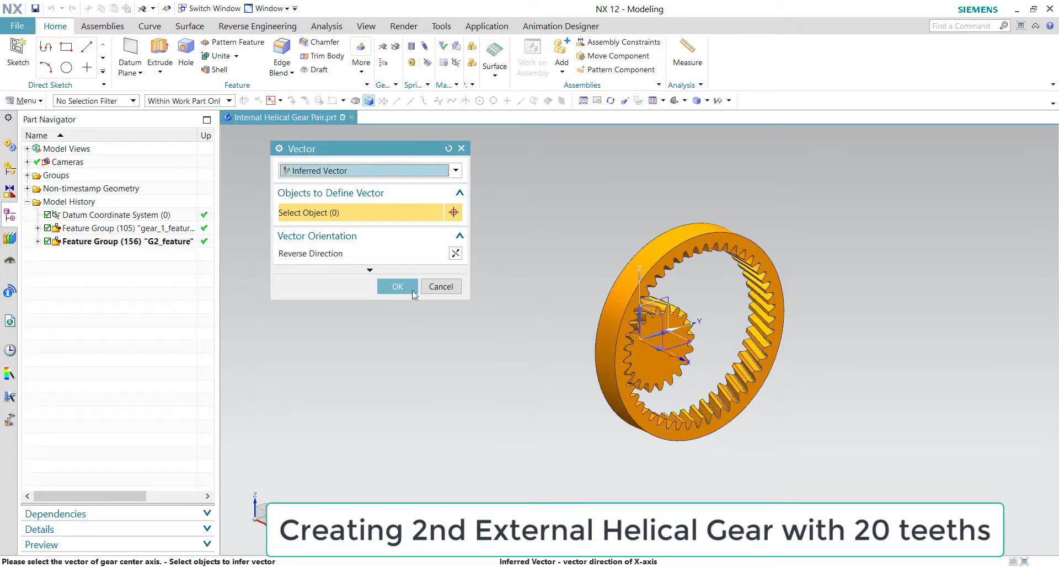
left_click(396, 287)
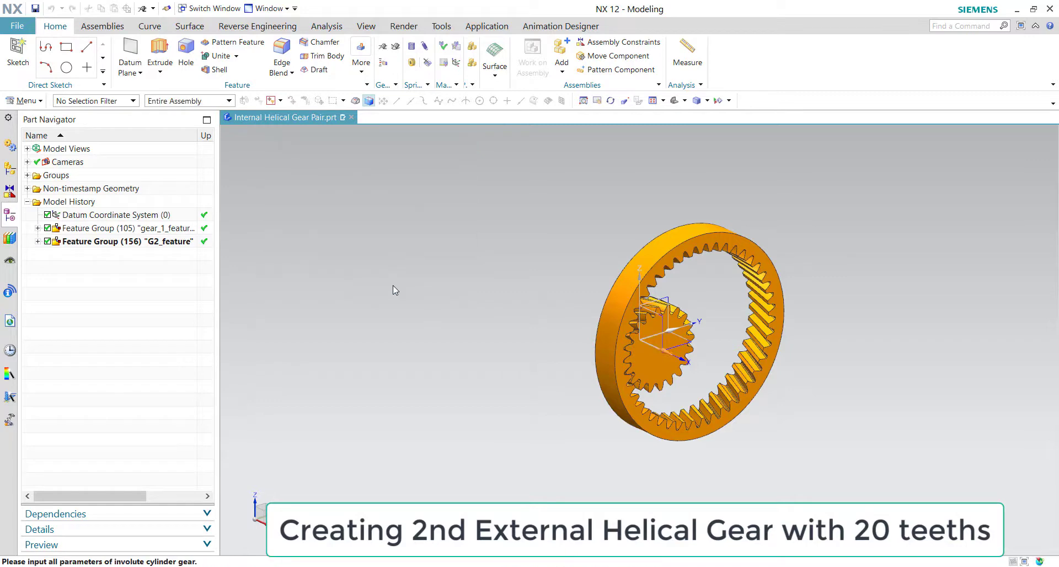
left_click(736, 309)
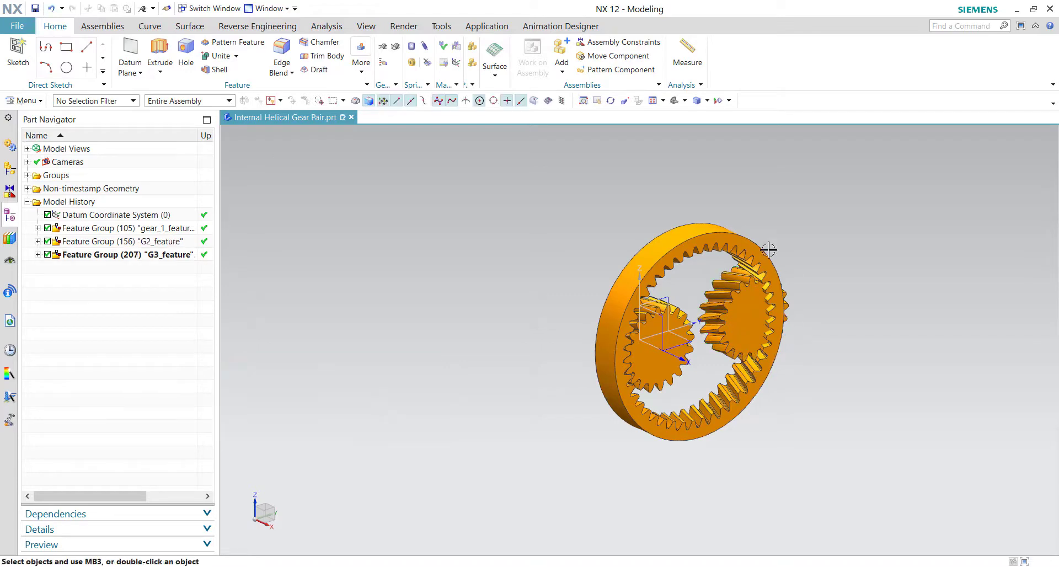
Step: Set up a gear engagement with gear_1 as driving gear and G3 as driven
left_click(382, 48)
left_click(315, 214)
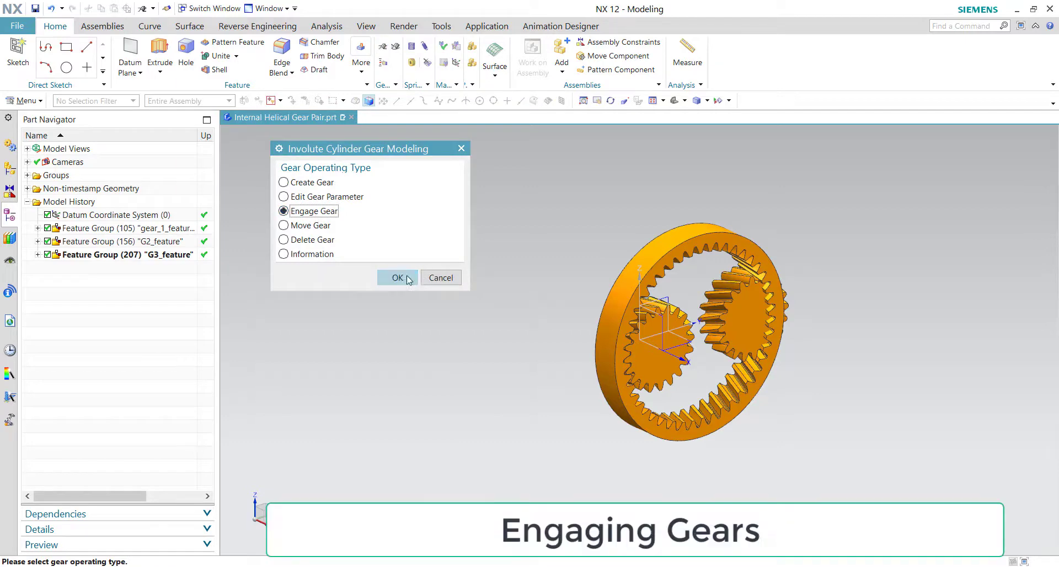
left_click(397, 278)
left_click(331, 334)
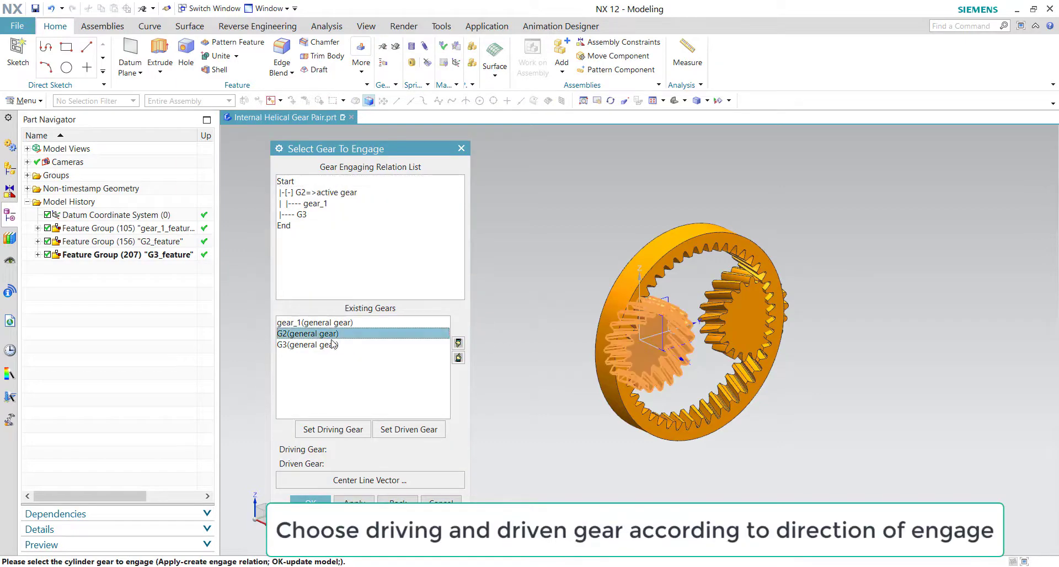
left_click(335, 350)
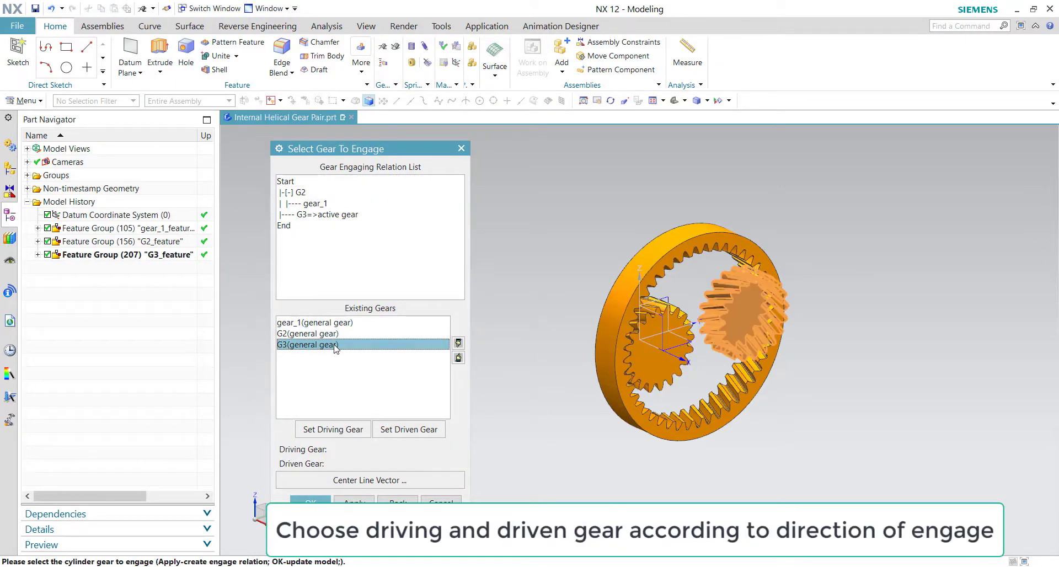
left_click(324, 324)
left_click(353, 424)
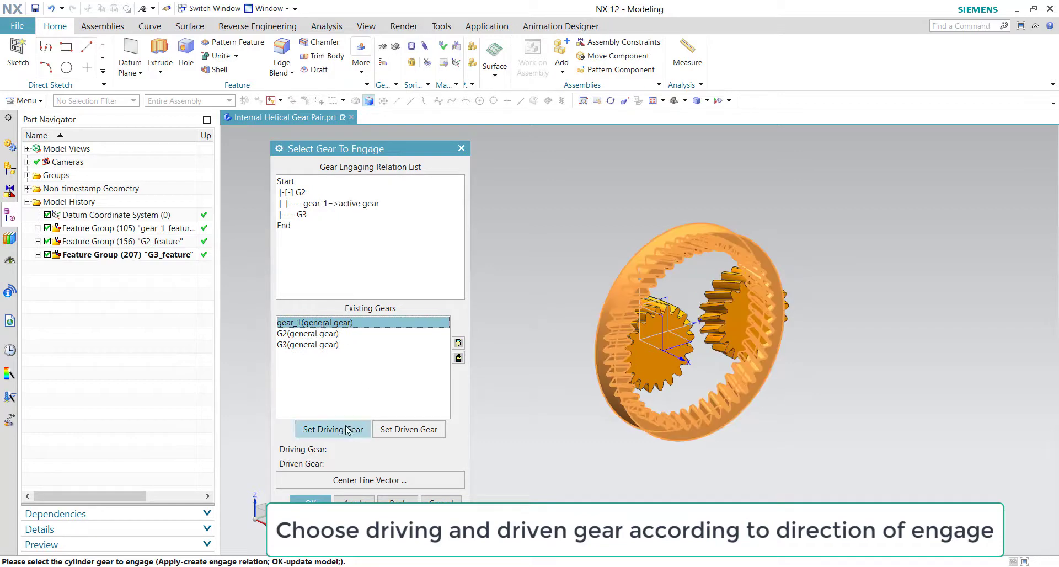
left_click(329, 346)
left_click(409, 429)
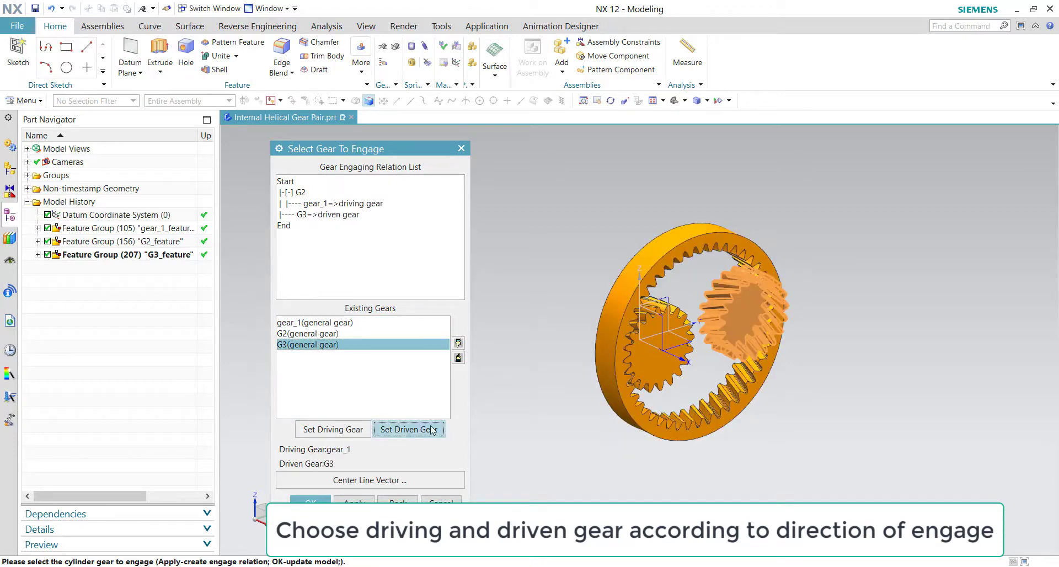
Step: Define the pair's centre line vector on the gear, apply, and refit the trimetric view
left_click(398, 479)
left_click(685, 327)
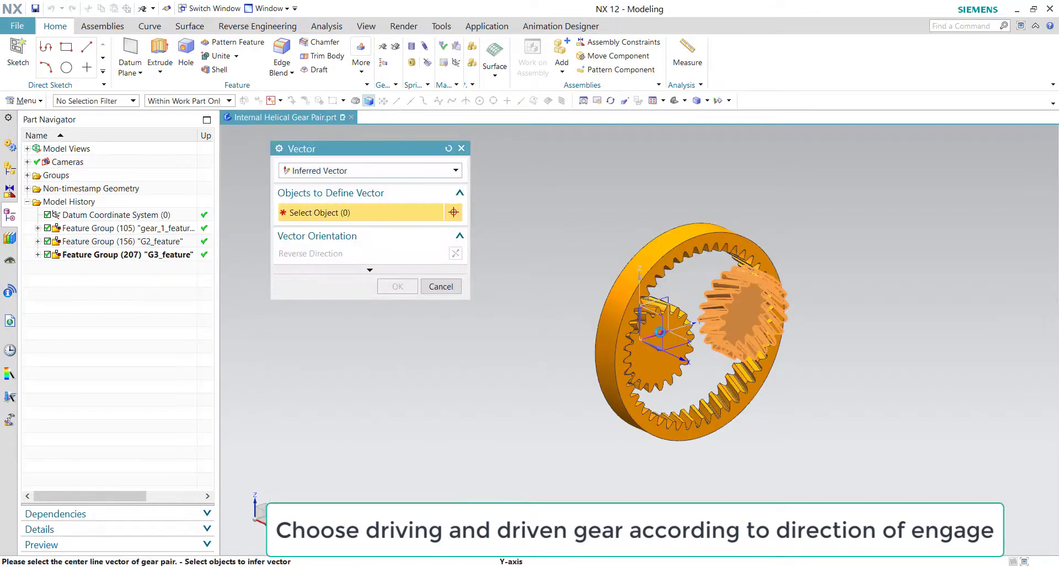
left_click(398, 286)
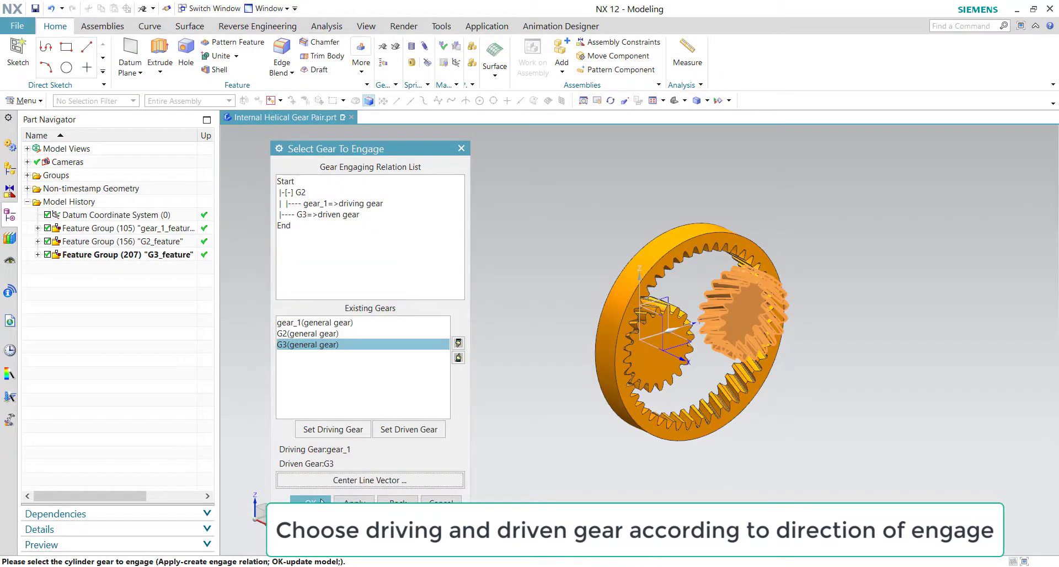
left_click(321, 500)
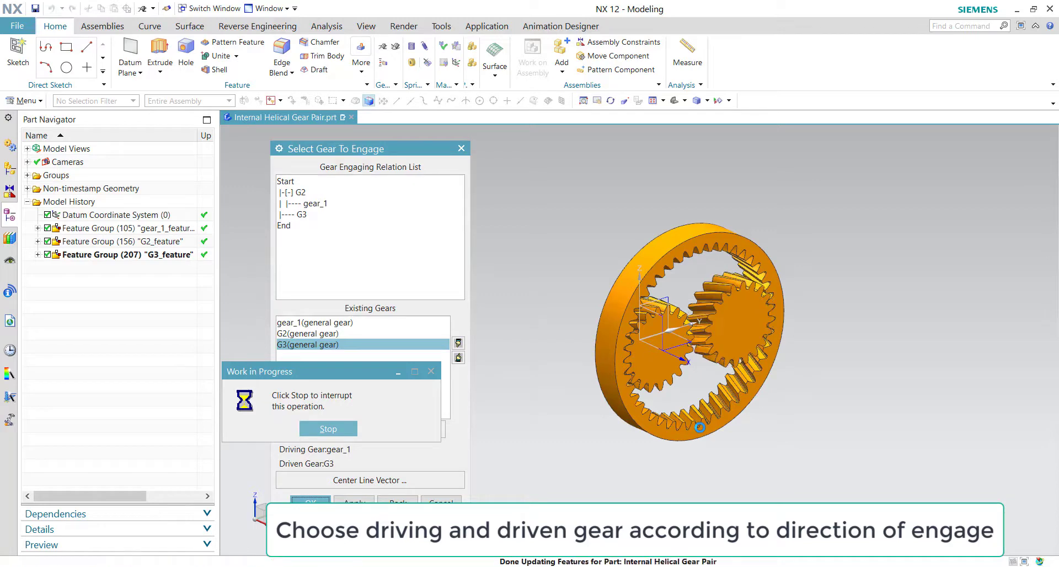
middle_click_drag(785, 422, 752, 402)
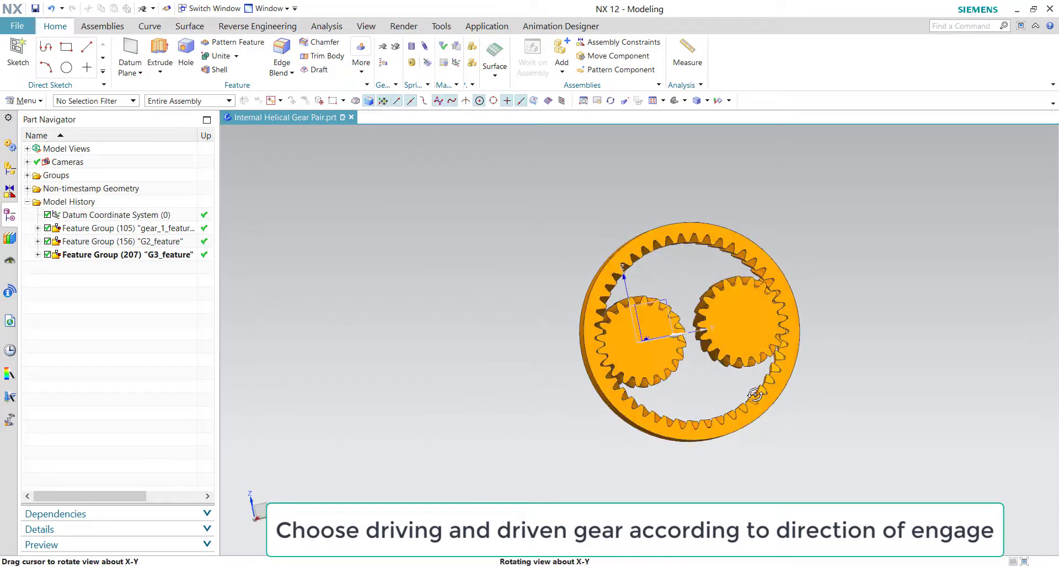
left_click(674, 100)
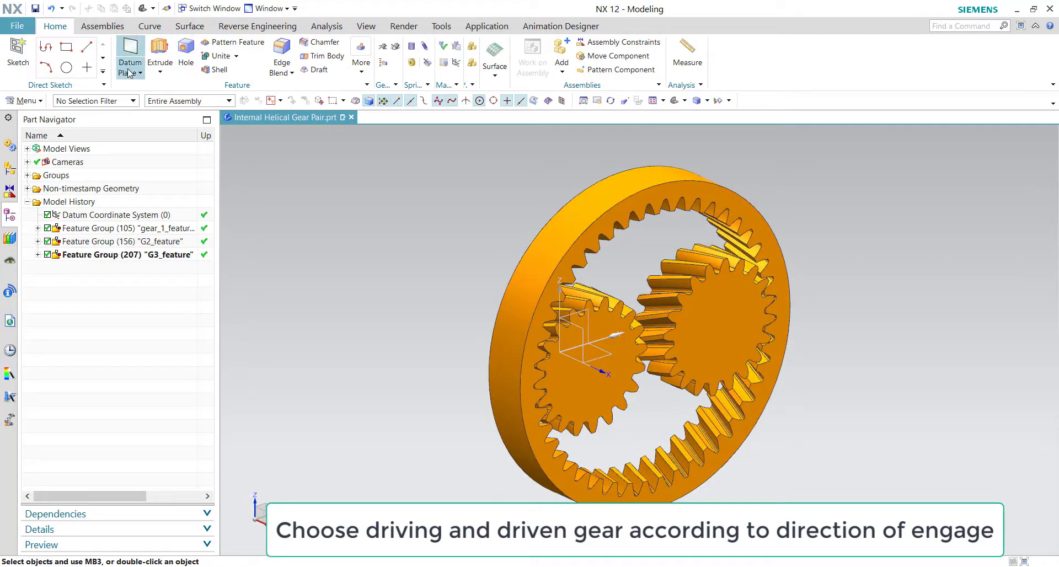
Step: Add datum coordinate systems snapped to the centres of both small gears
left_click(136, 71)
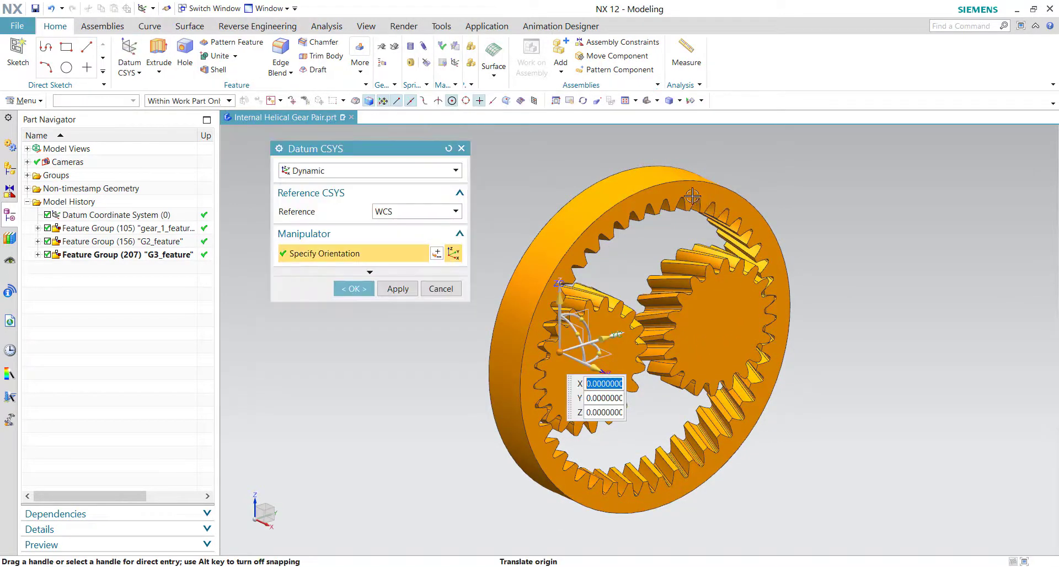
left_click(656, 345)
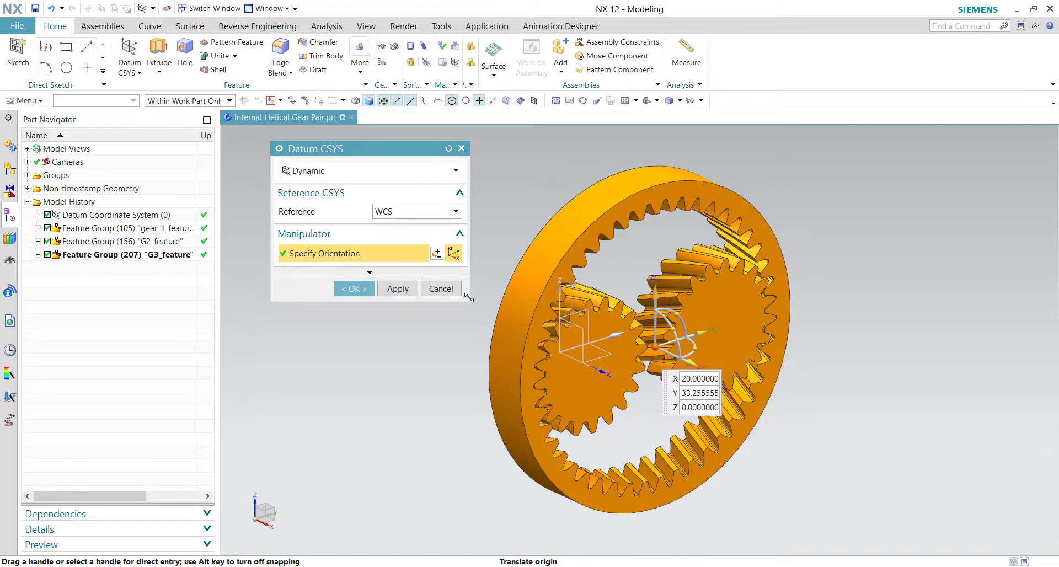
left_click(398, 288)
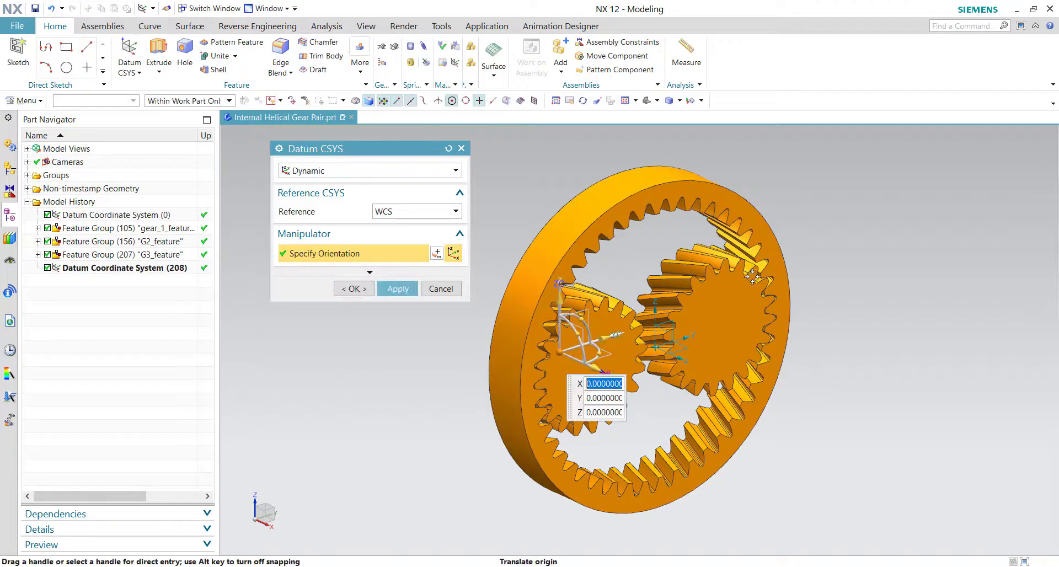
left_click(354, 289)
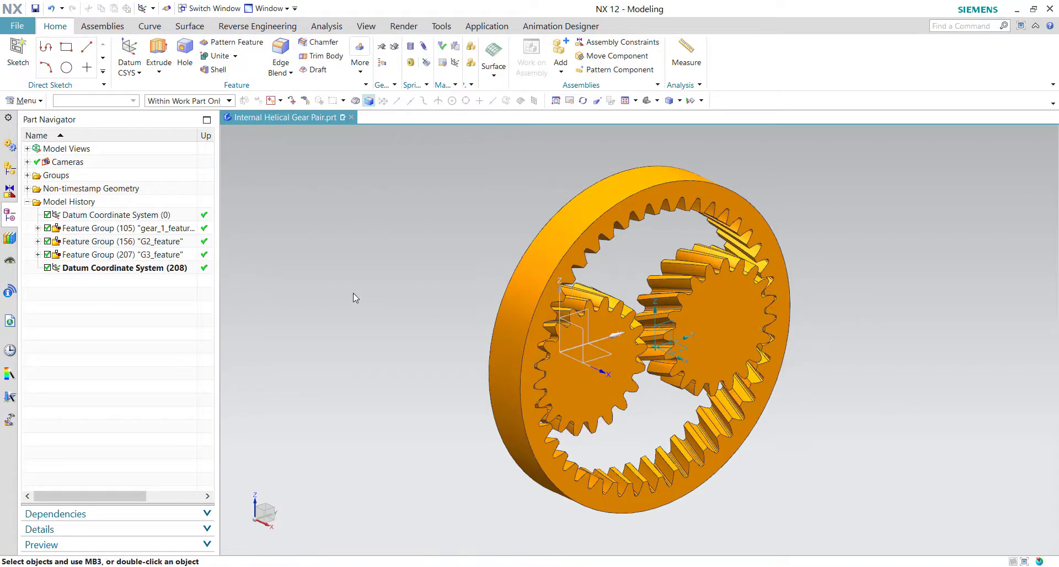
left_click(17, 50)
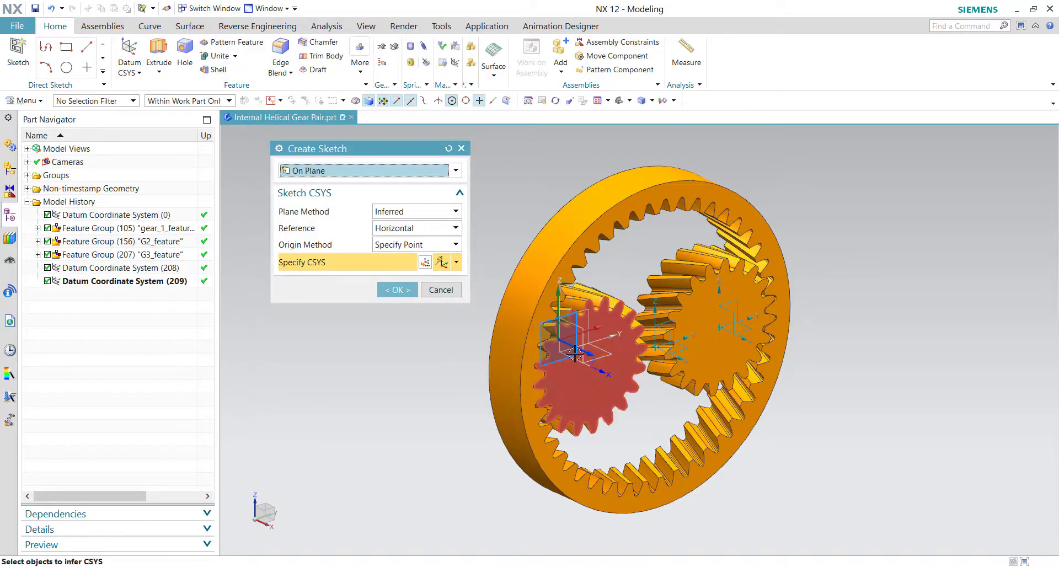
Step: On the YZ plane of Datum CSYS (0), sketch Ø25 circles at both small gear centres
scroll(571, 344, "down", 1)
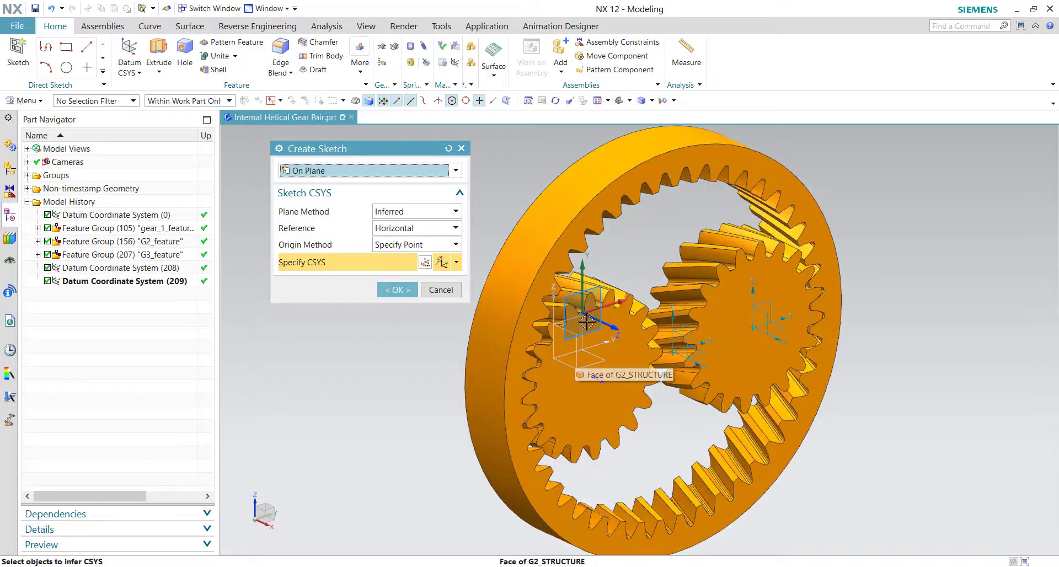
left_click(568, 358)
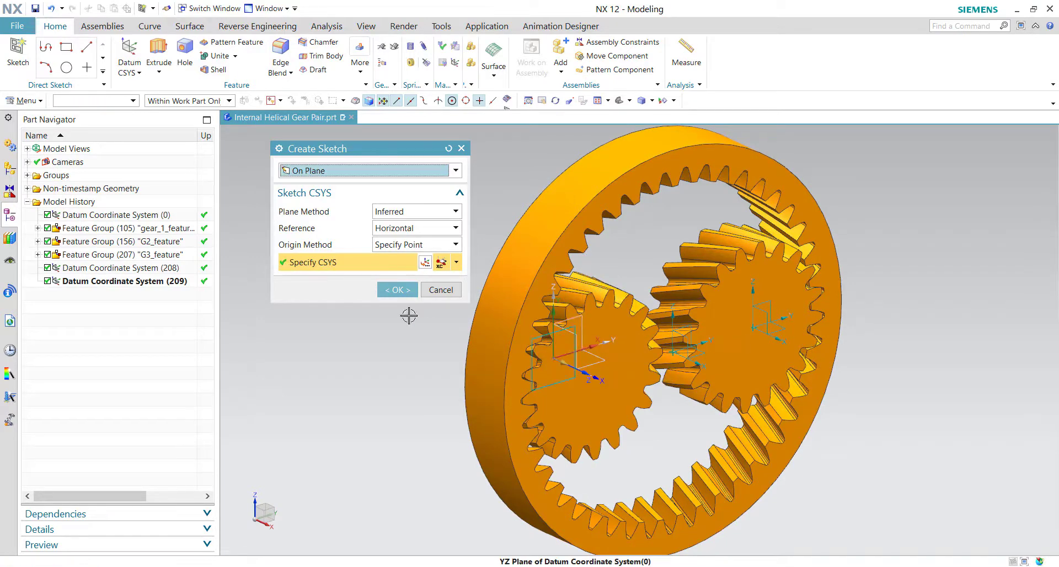
left_click(393, 295)
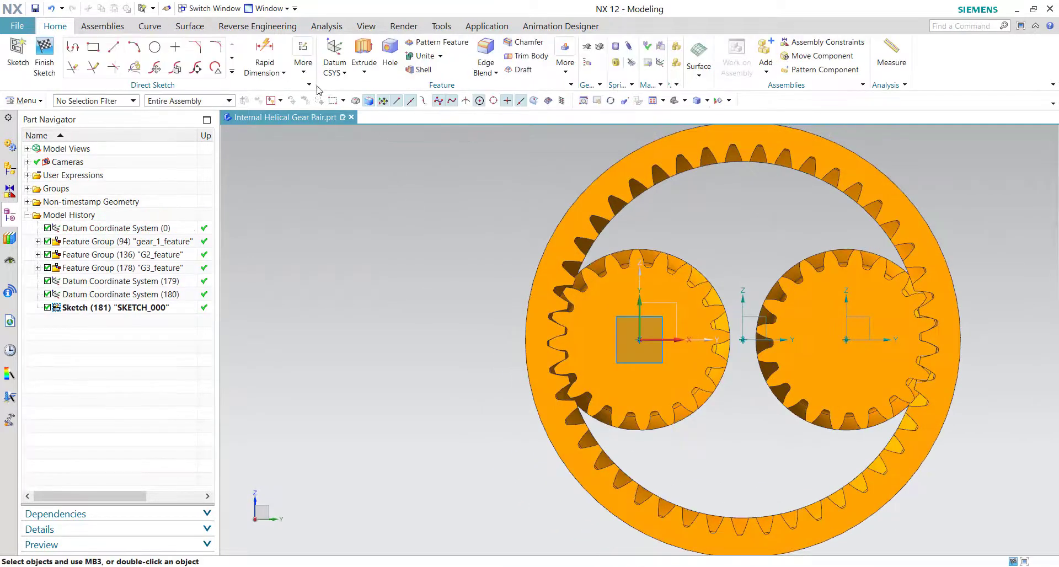
key("o")
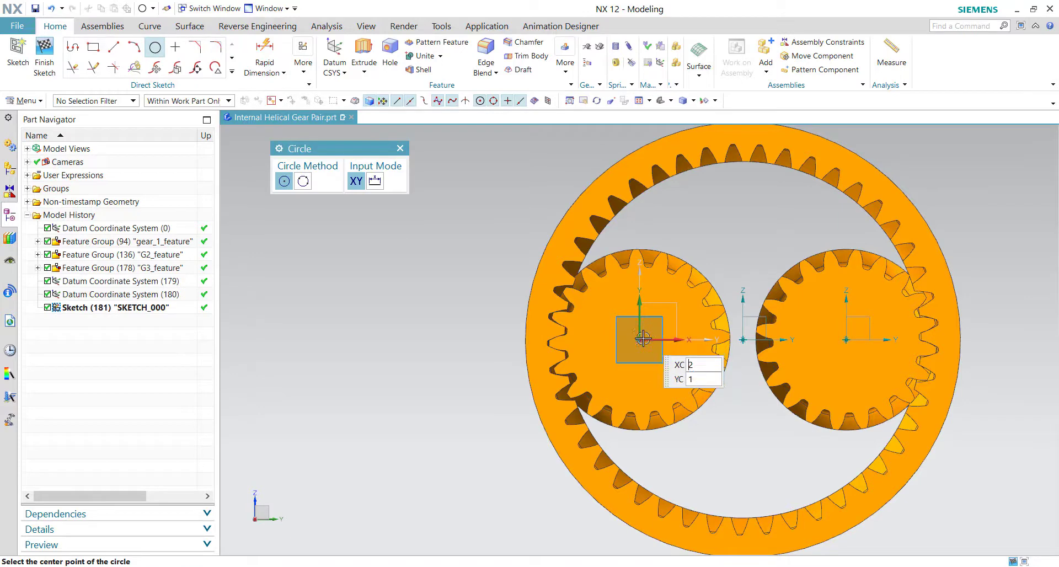
left_click(654, 344)
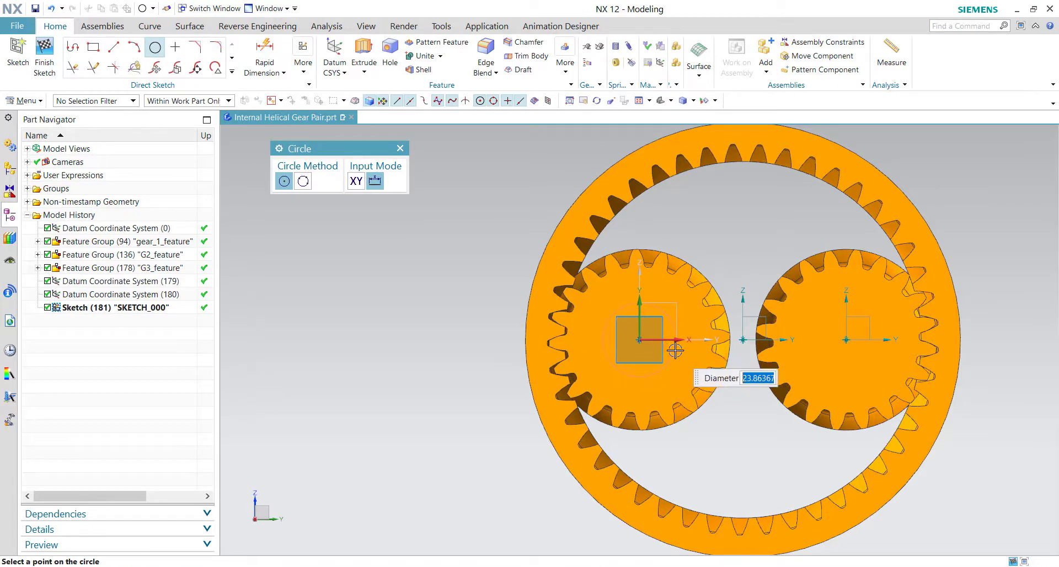
type("25")
key("Return")
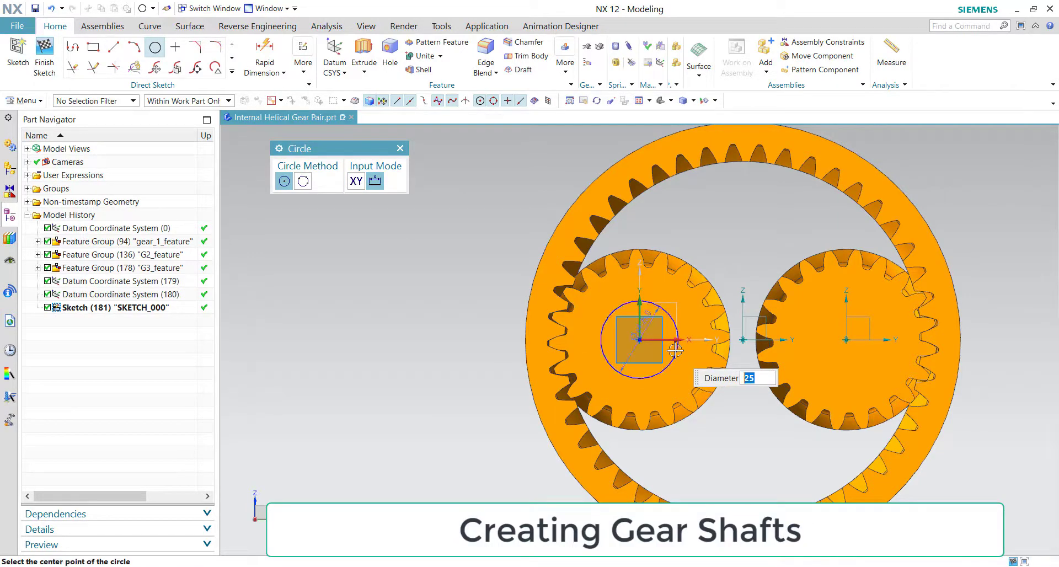
left_click(846, 340)
left_click(401, 148)
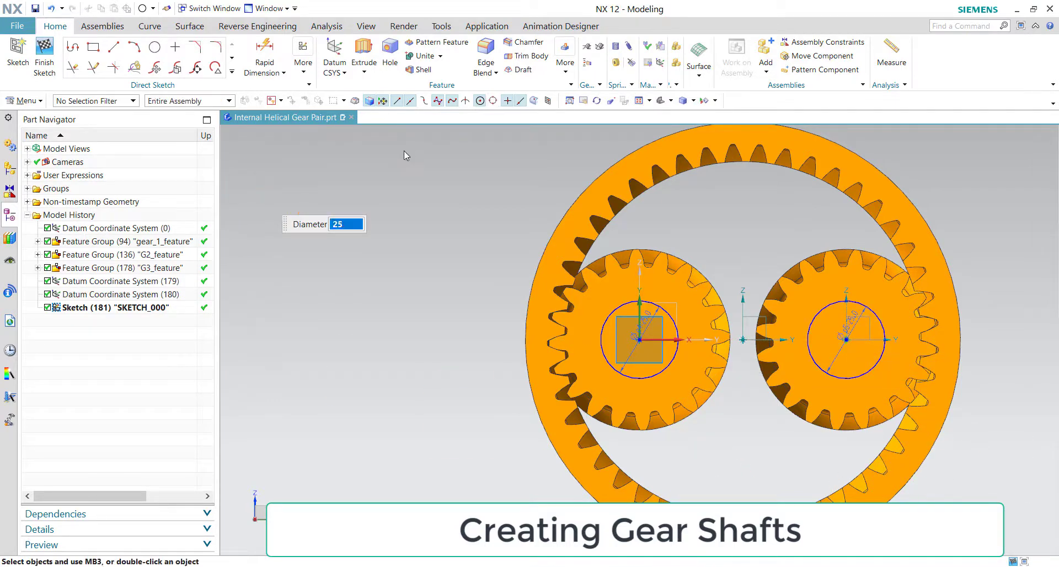
left_click(44, 55)
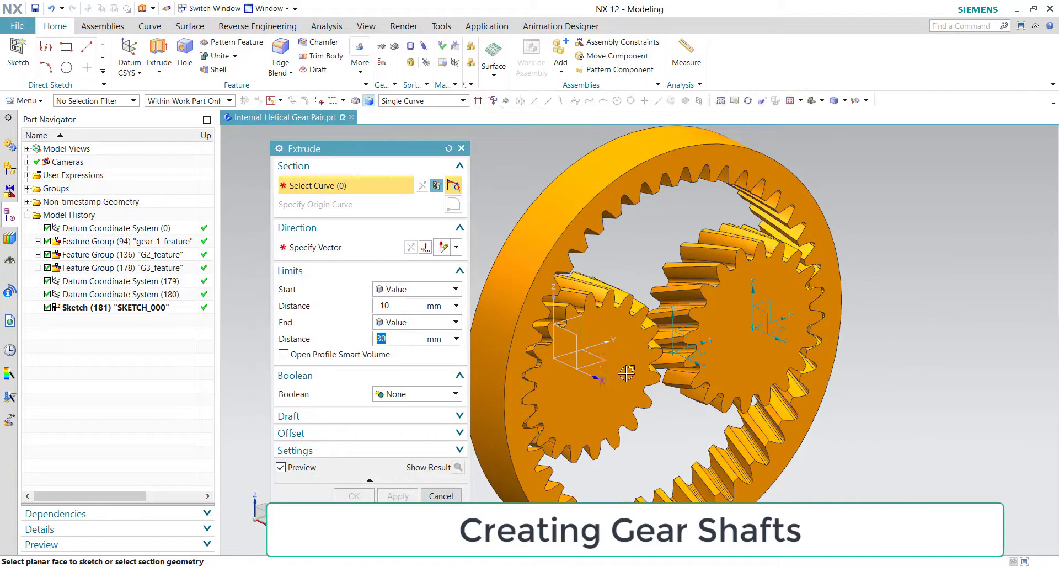
Step: Extrude the first shaft circle with Boolean Subtract to bore through the left gear
middle_click_drag(660, 424, 713, 421)
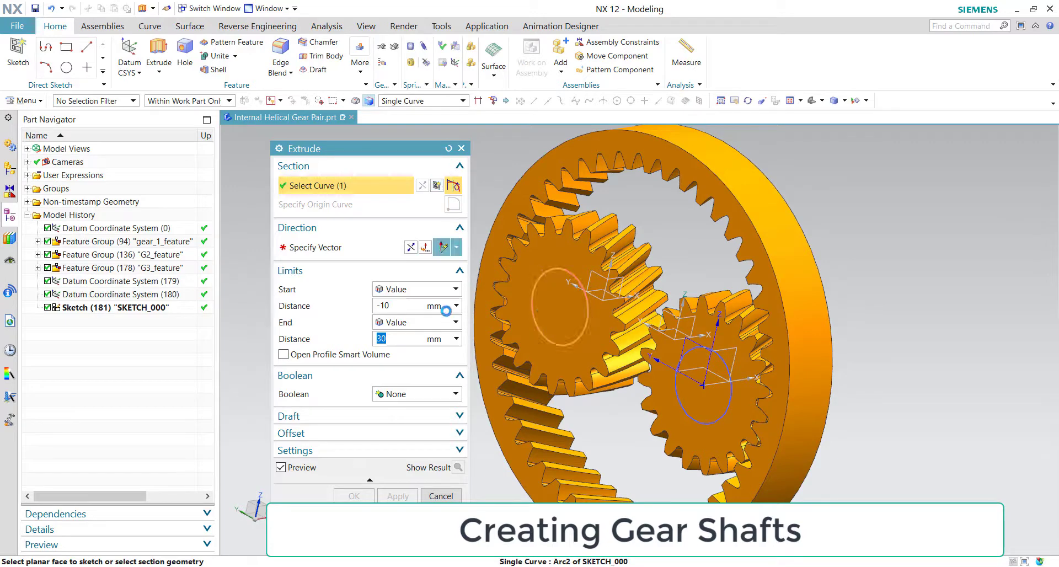
left_click(588, 310)
left_click(417, 394)
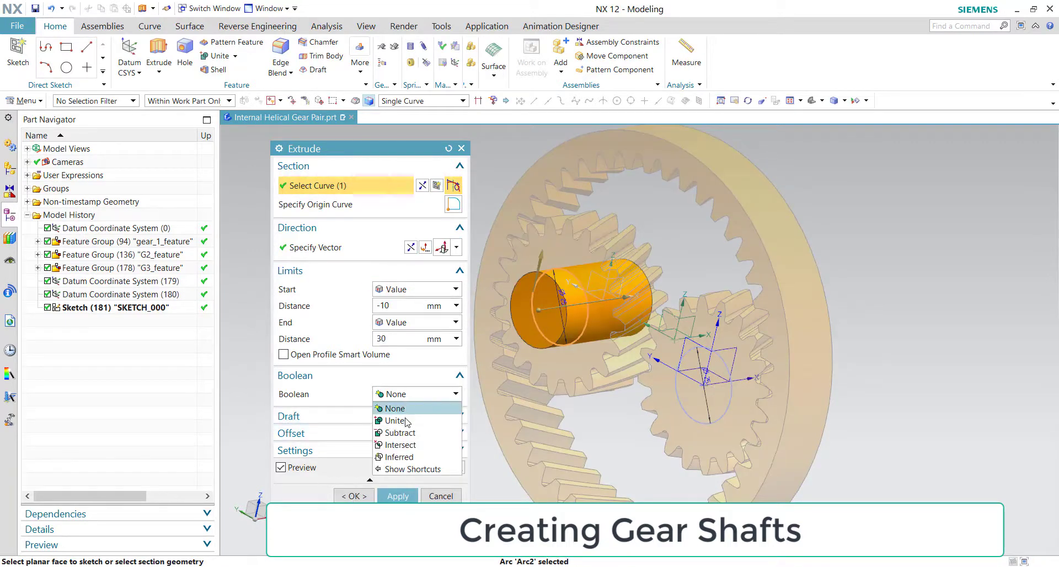
left_click(397, 433)
left_click(581, 350)
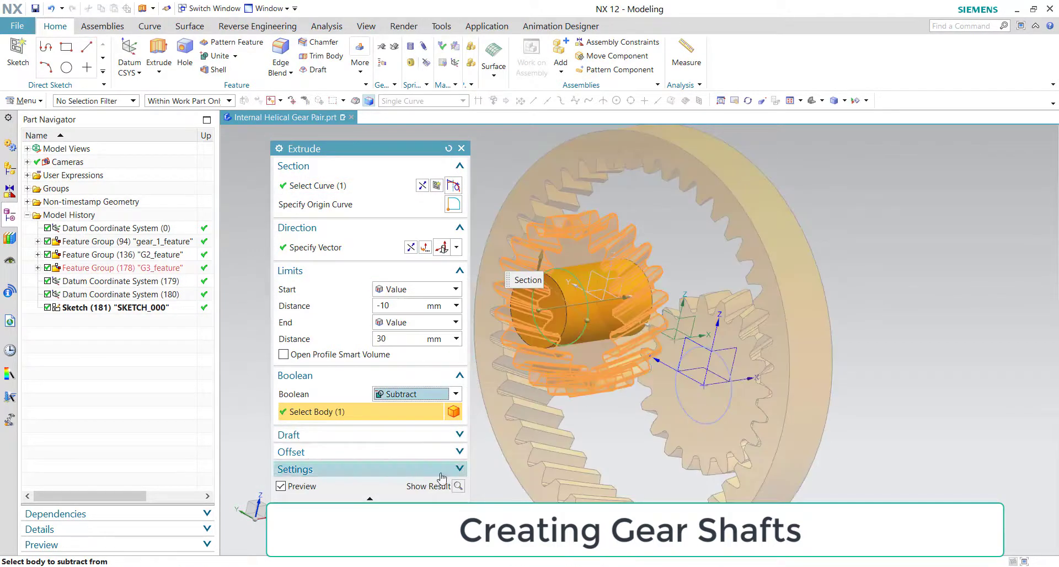
middle_click(593, 350)
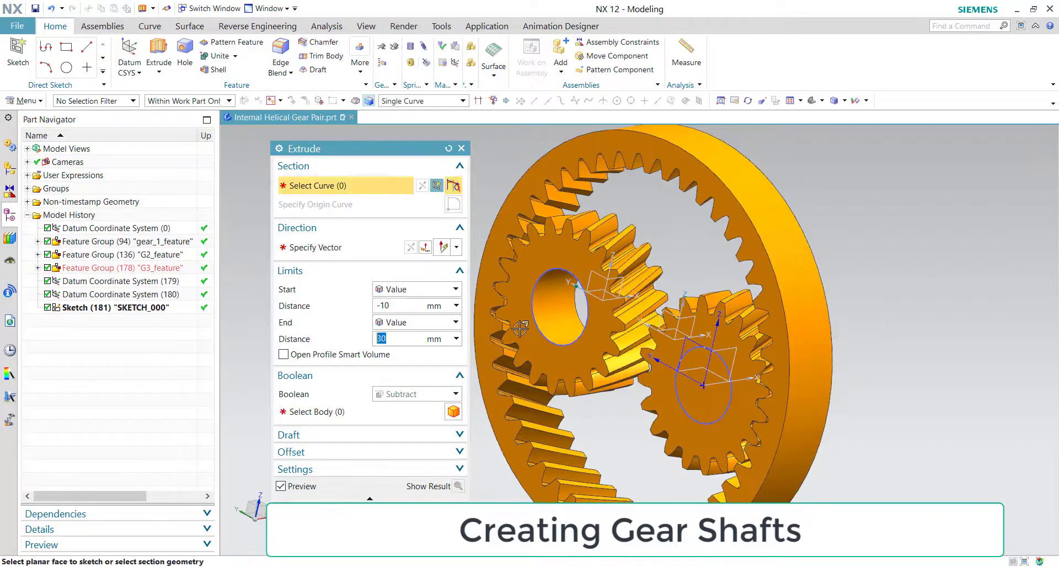
Step: Sketch a circle on the other small gear's face and subtract it as a bore
left_click(729, 397)
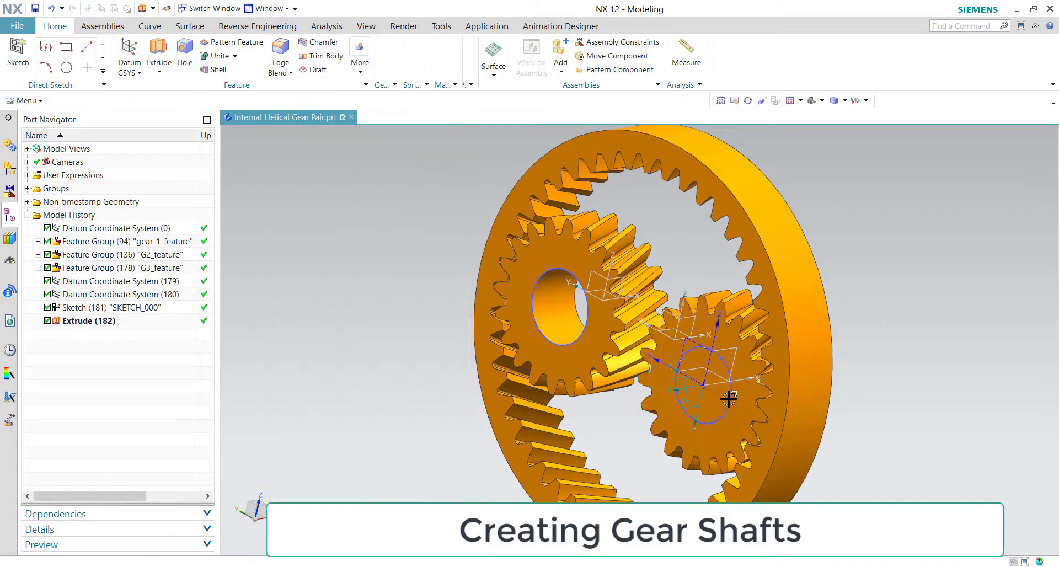
left_click(16, 61)
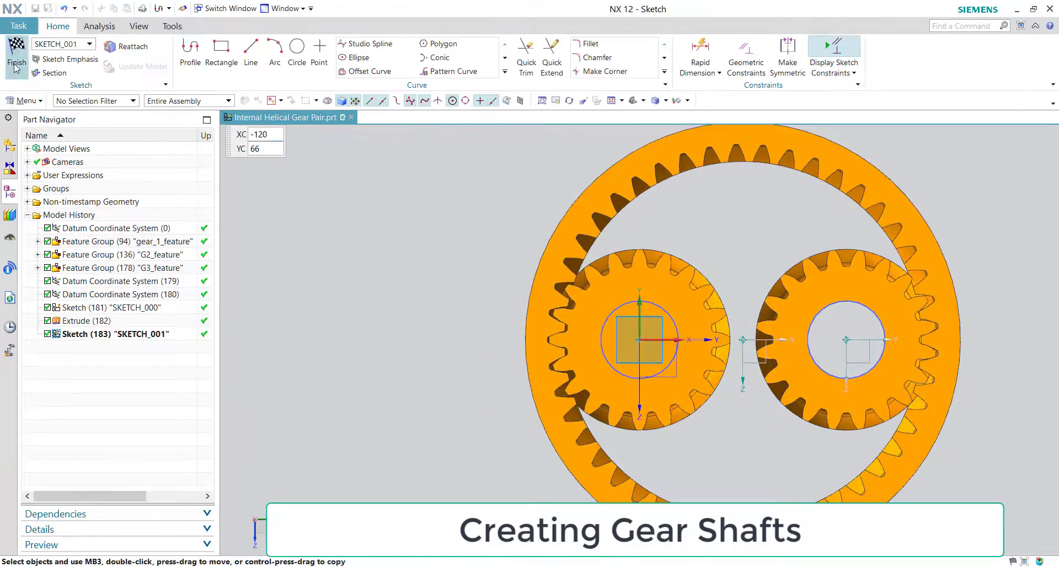
left_click(441, 319)
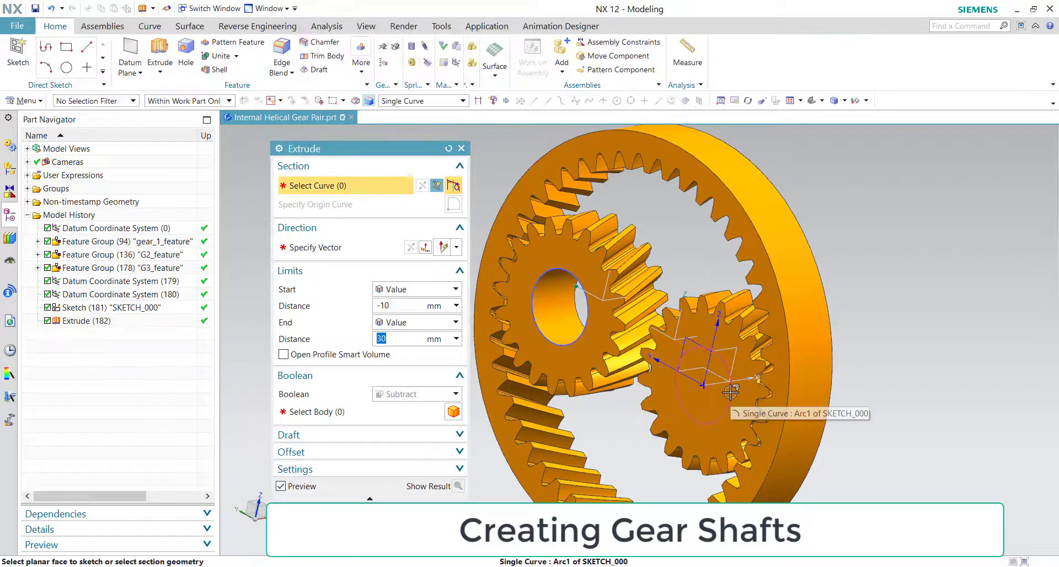
left_click(395, 416)
left_click(687, 441)
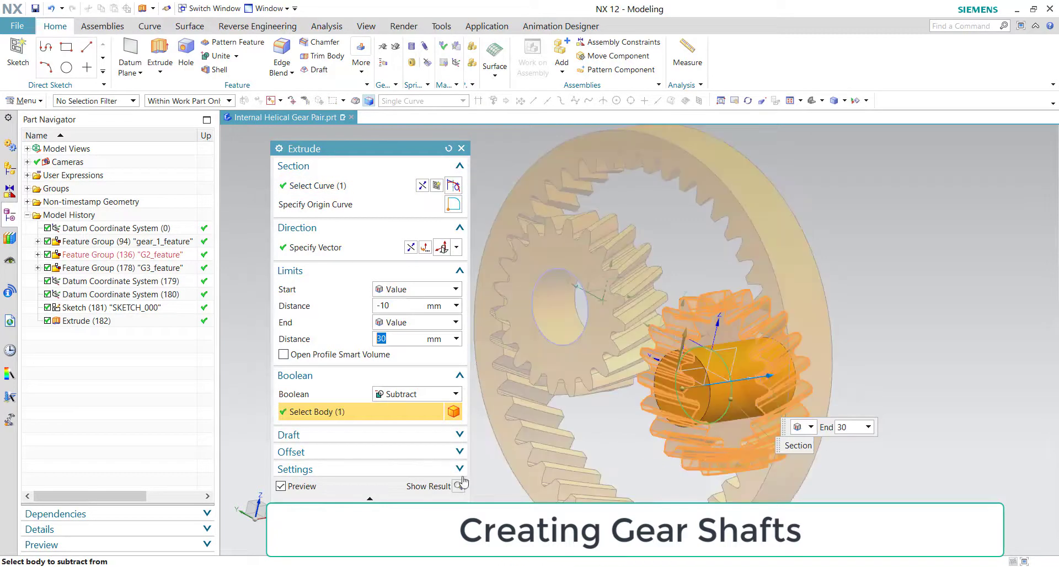
left_click(426, 513)
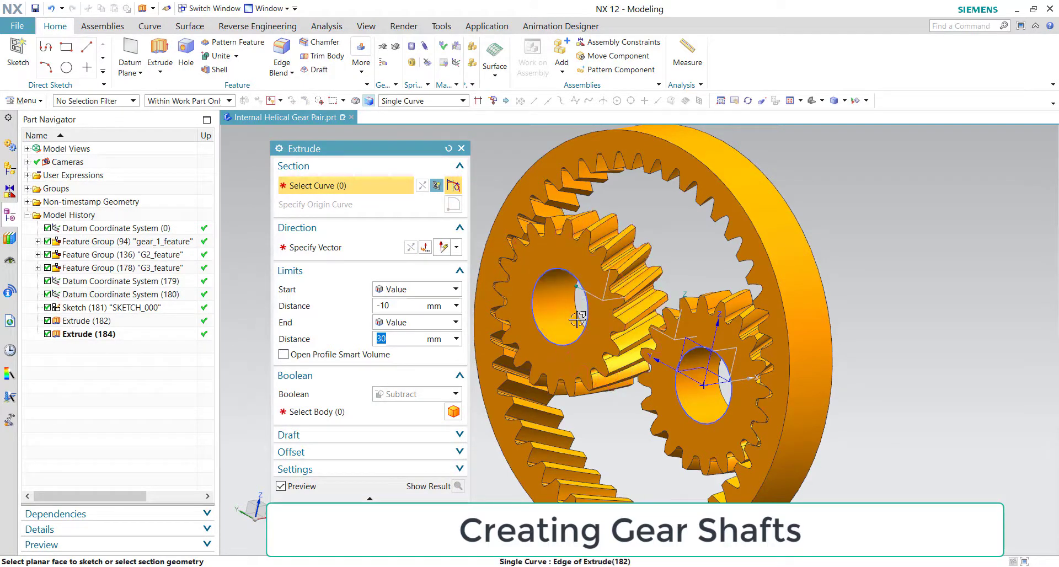
Step: Extrude both bore edges from -10 to 30 mm as separate shafts with Boolean None
scroll(575, 279, "up", 2)
left_click(578, 267)
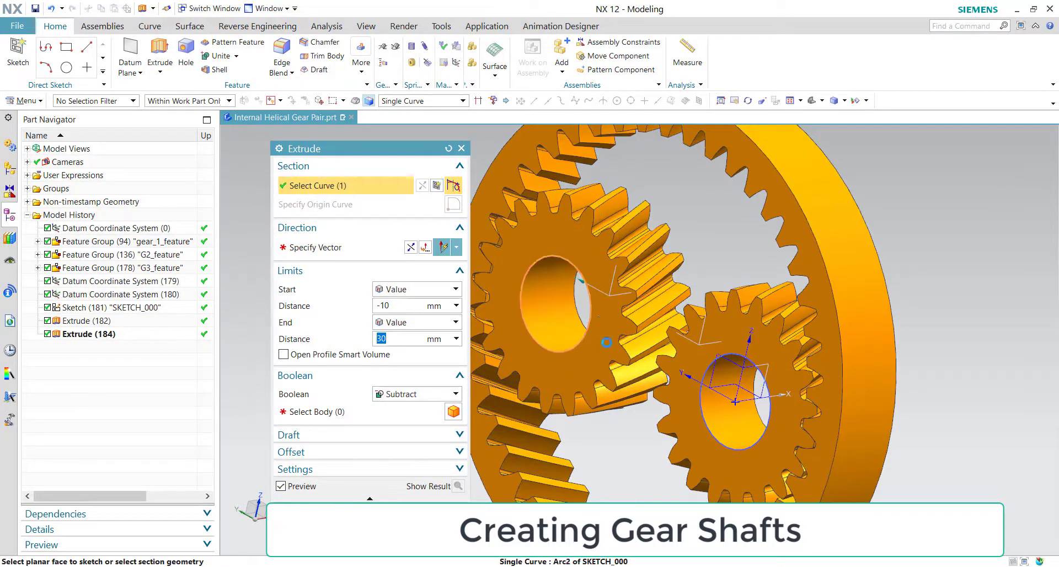
left_click(769, 407)
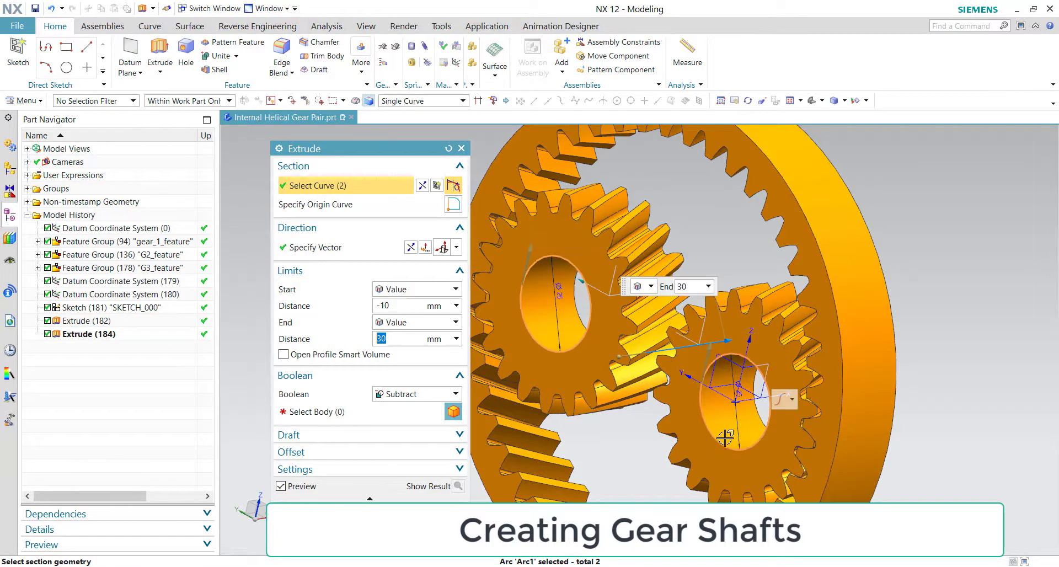
left_click(407, 393)
left_click(409, 408)
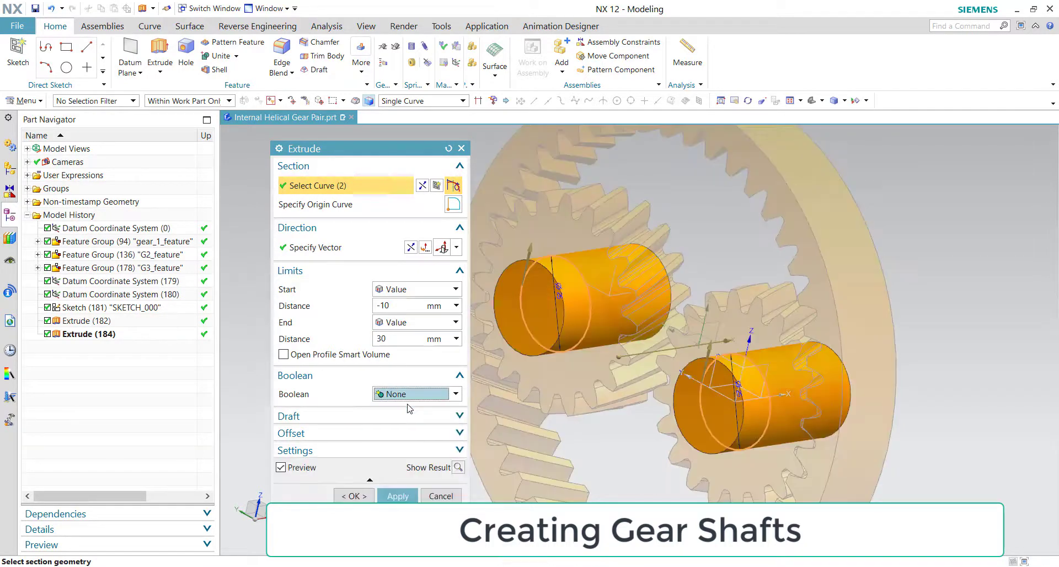
left_click(413, 305)
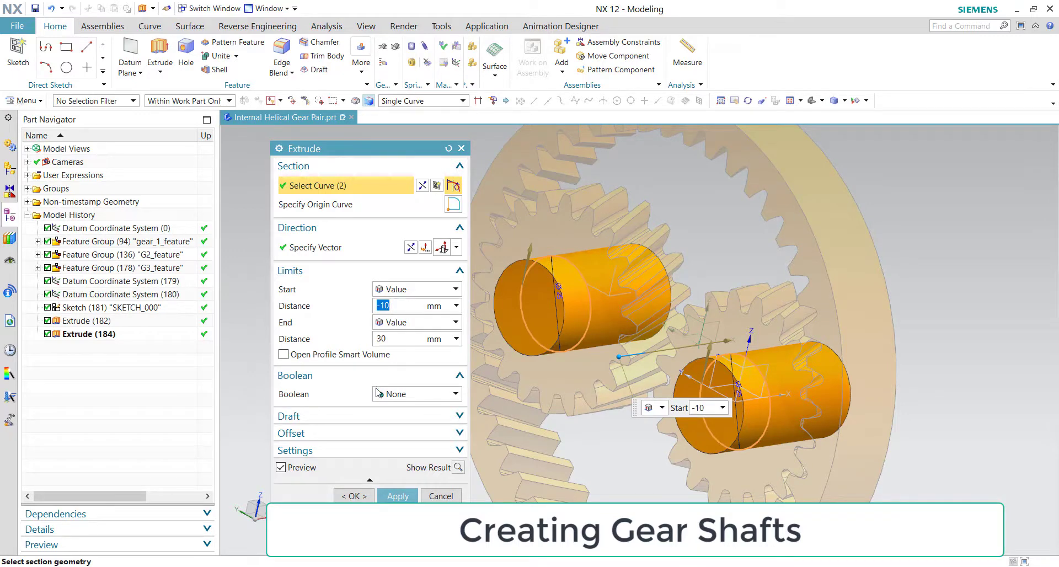
left_click(395, 496)
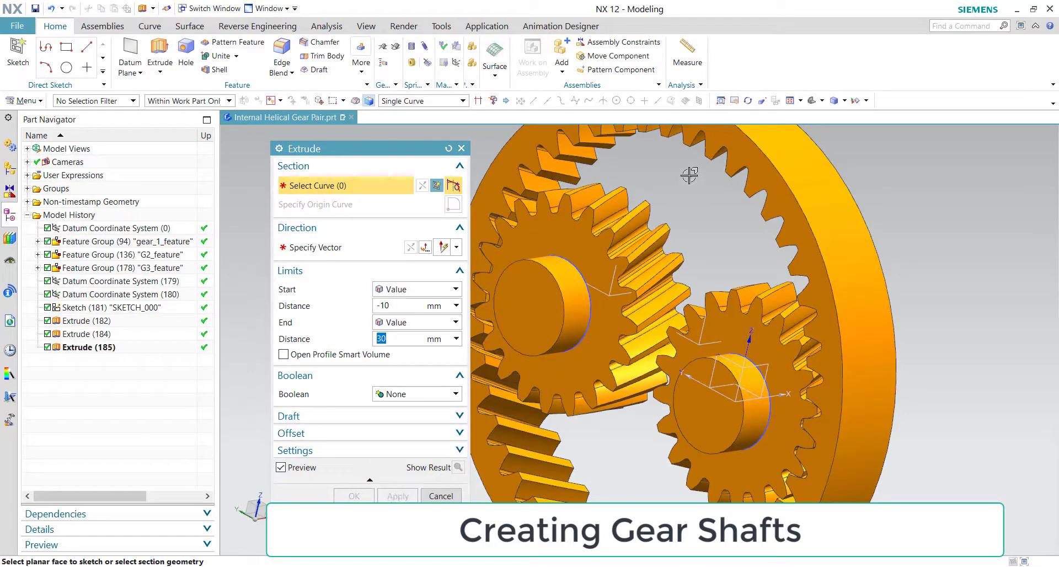
left_click(811, 100)
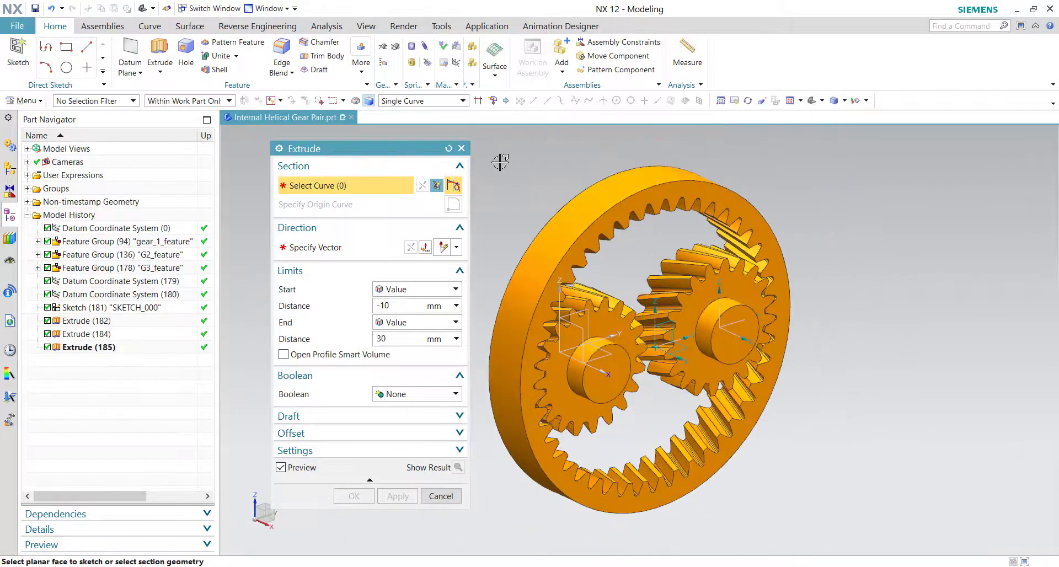
left_click(462, 149)
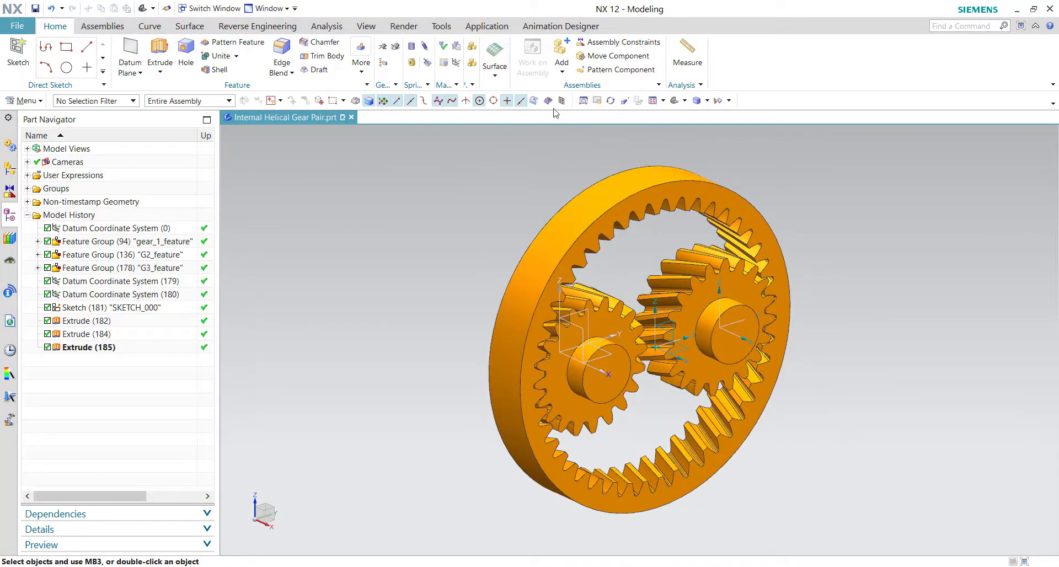
Step: In Animation Designer, create a fixed joint on the gear and two datum planes
left_click(548, 24)
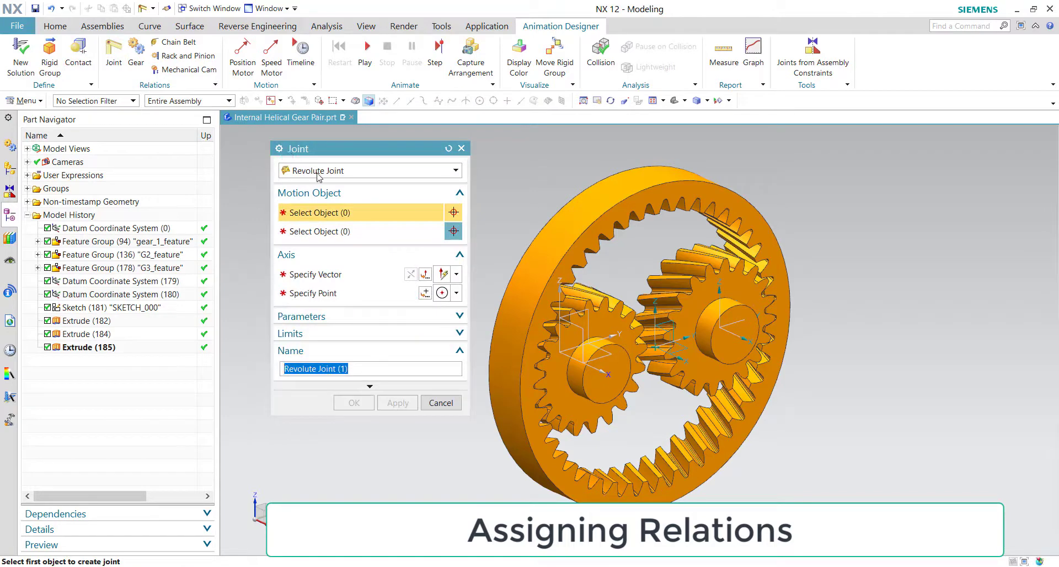
left_click(318, 176)
left_click(318, 182)
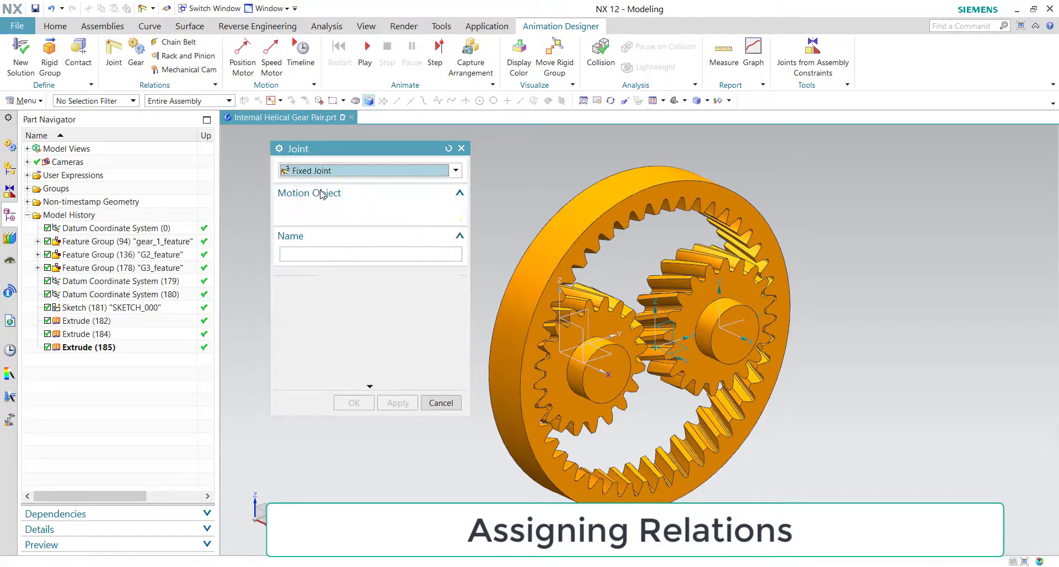
left_click(596, 319)
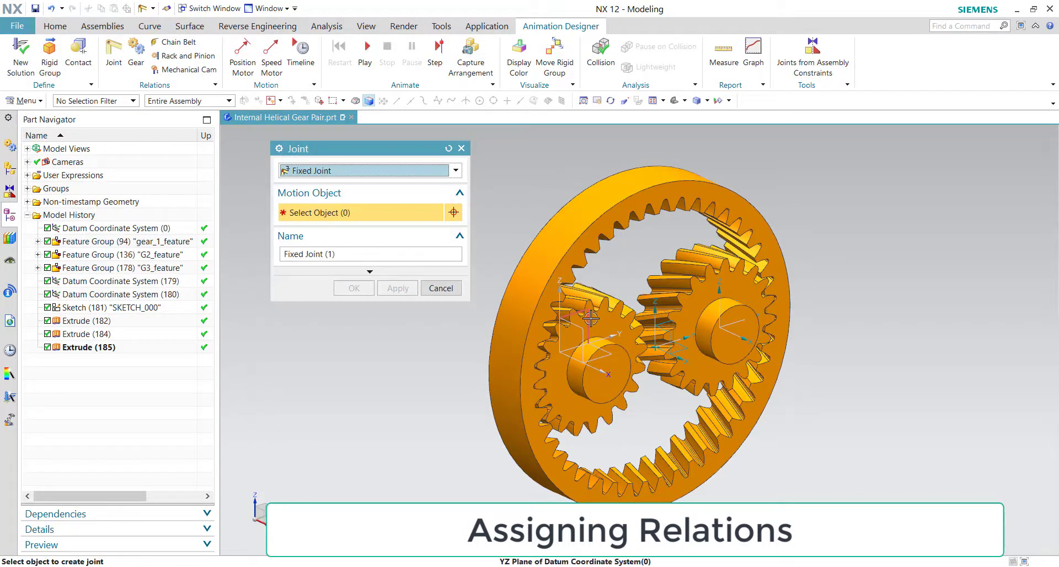
left_click(674, 327)
left_click(739, 313)
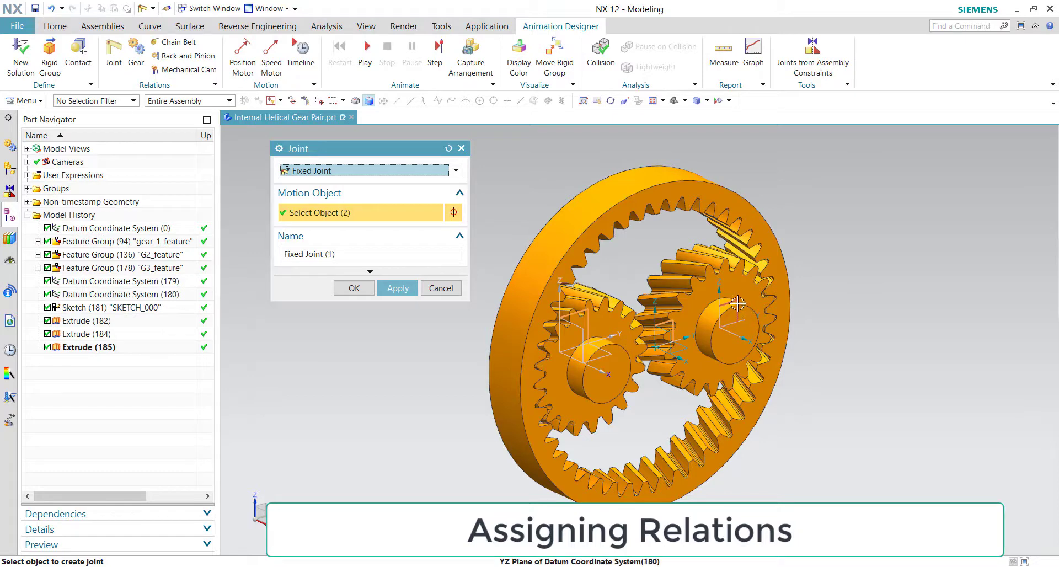
left_click(401, 292)
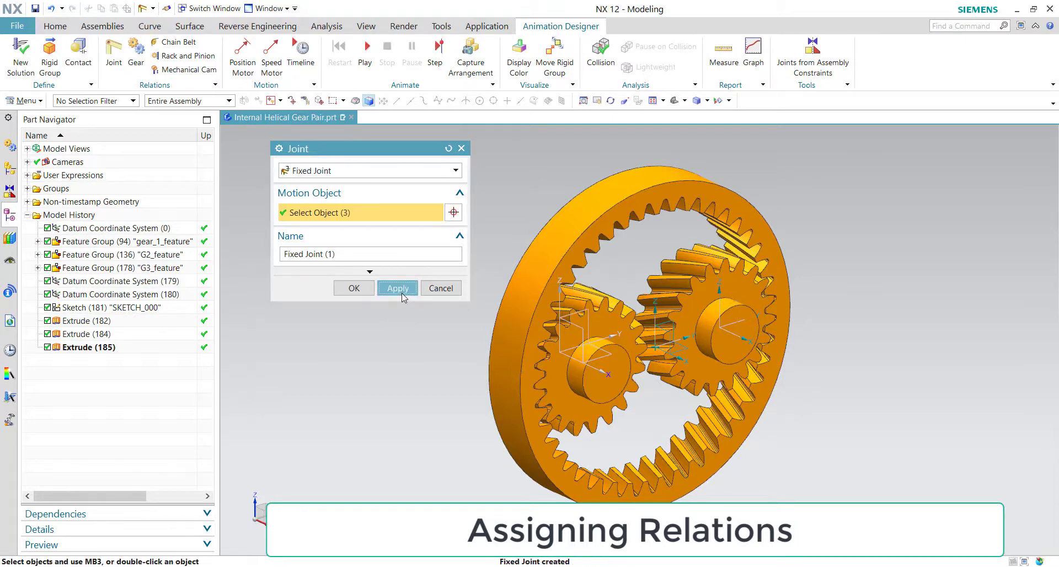
Step: Create a second fixed joint holding both gear shafts
left_click(343, 171)
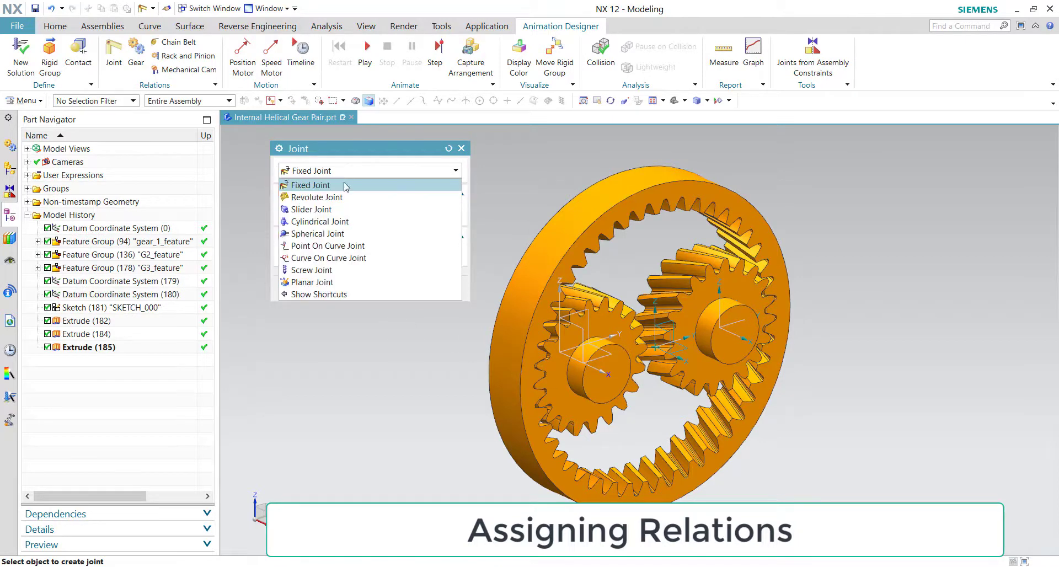
left_click(346, 183)
left_click(599, 369)
left_click(761, 367)
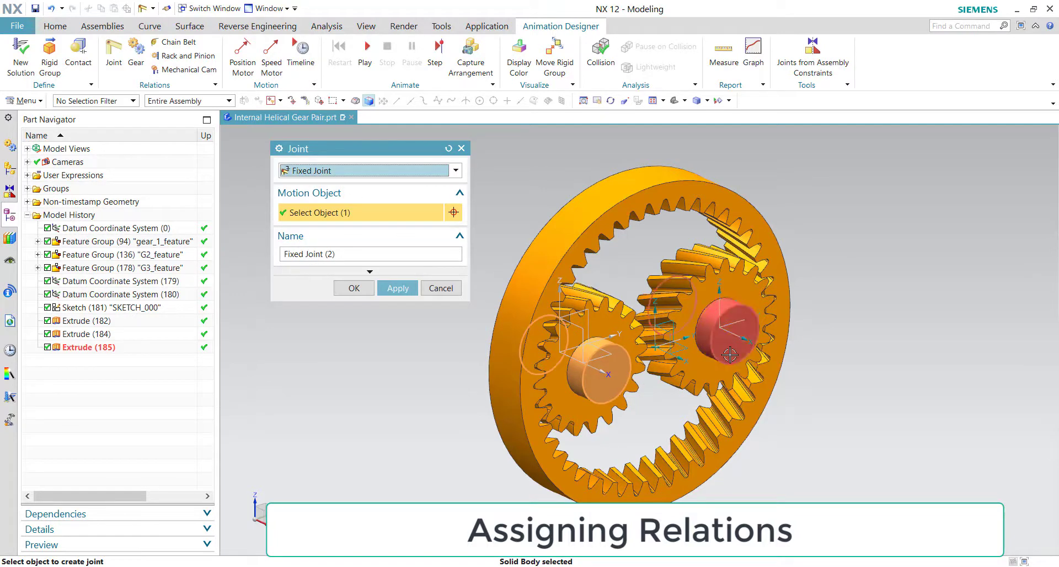
left_click(401, 295)
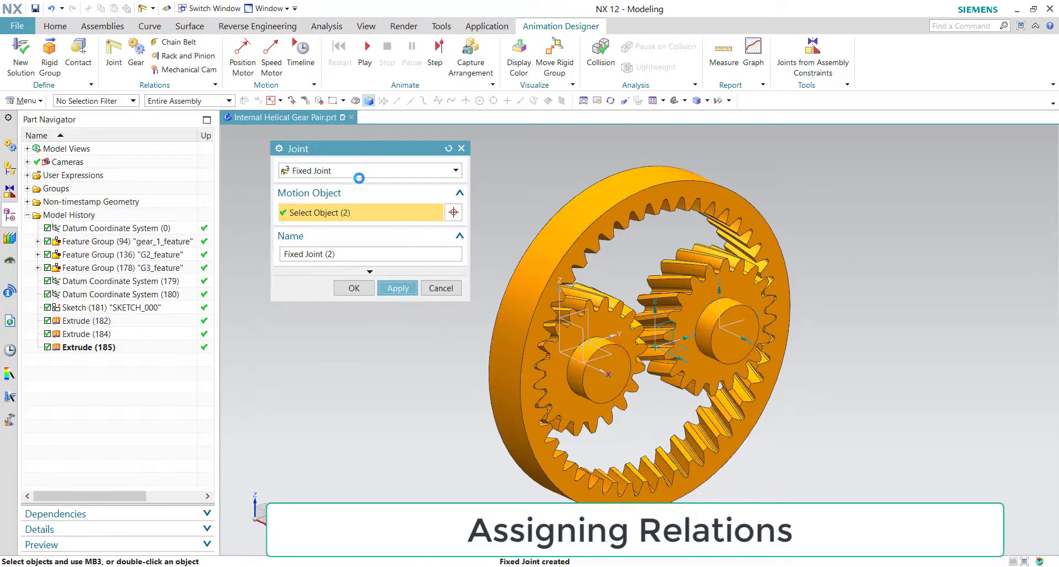
Step: Create a revolute joint for the left gear, pivoting on its bore centre
left_click(359, 171)
left_click(358, 197)
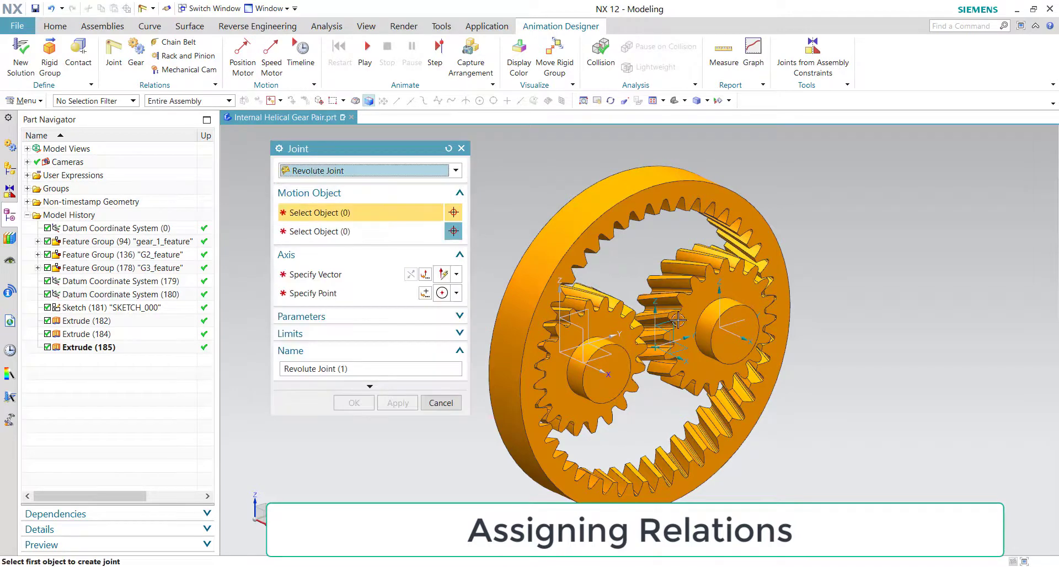
left_click(587, 356)
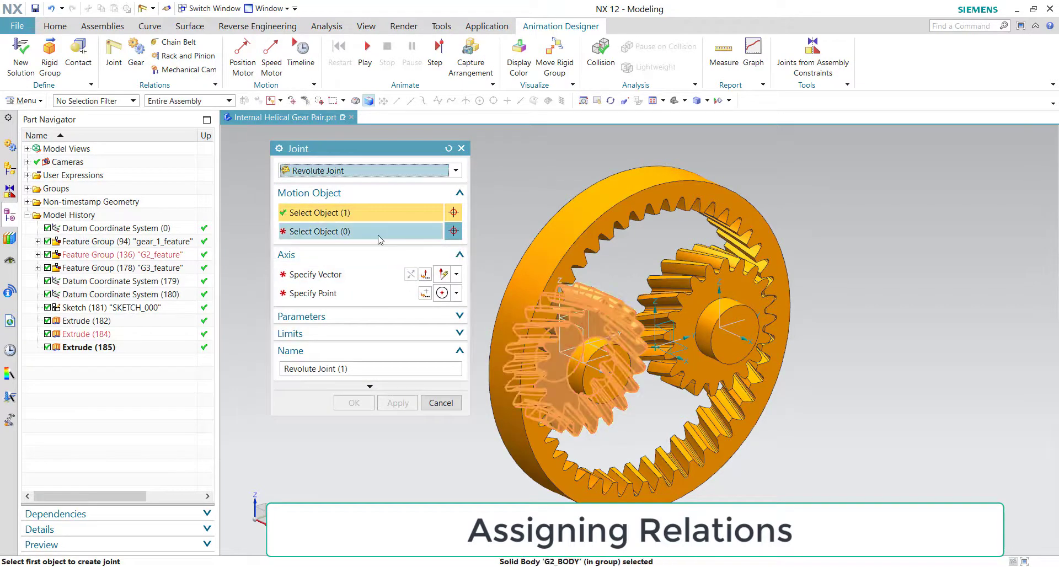
left_click(662, 377)
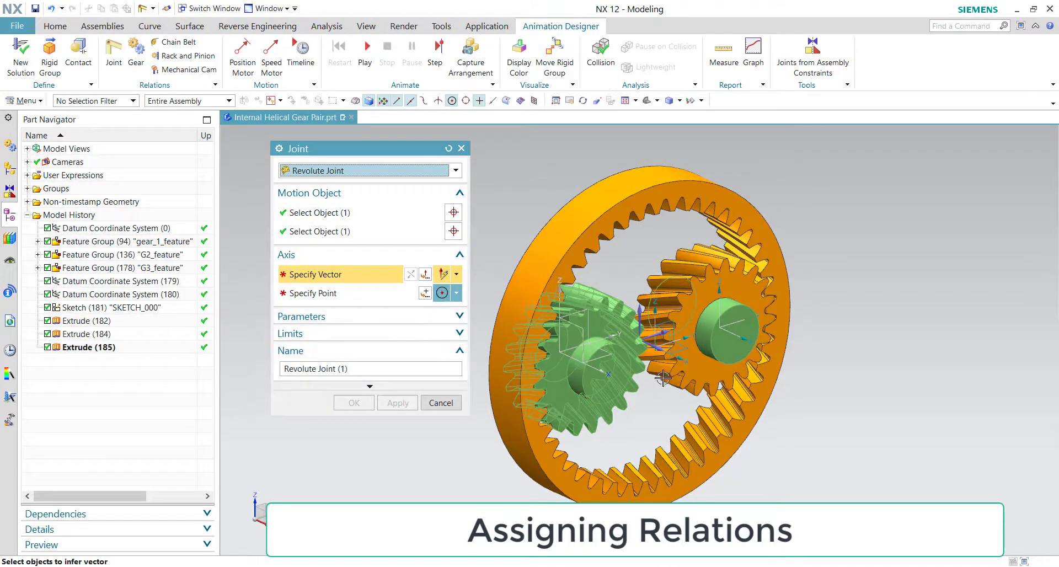
left_click(655, 351)
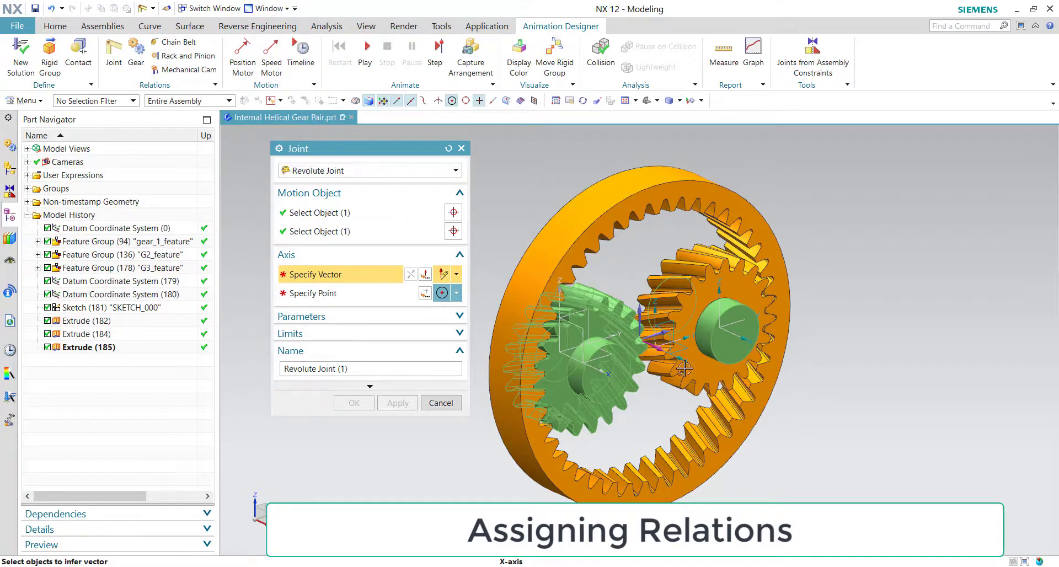
left_click(461, 298)
left_click(442, 417)
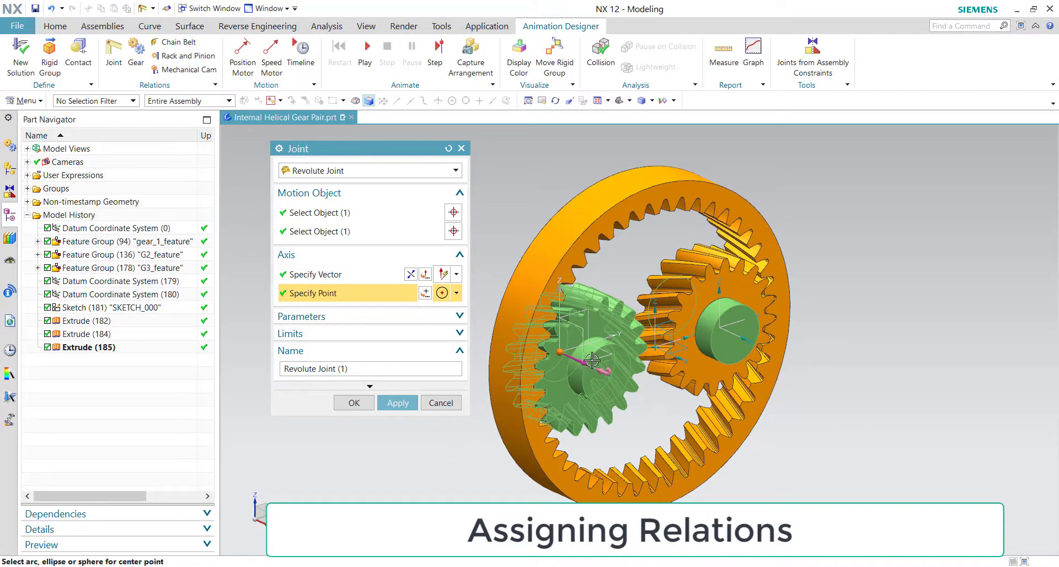
left_click(592, 360)
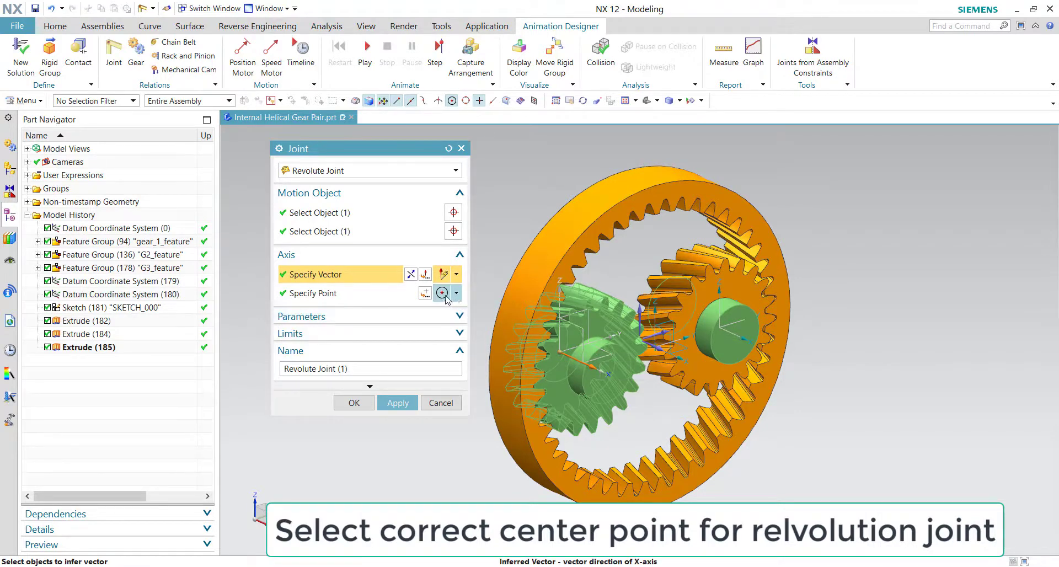
left_click(366, 300)
left_click(602, 345)
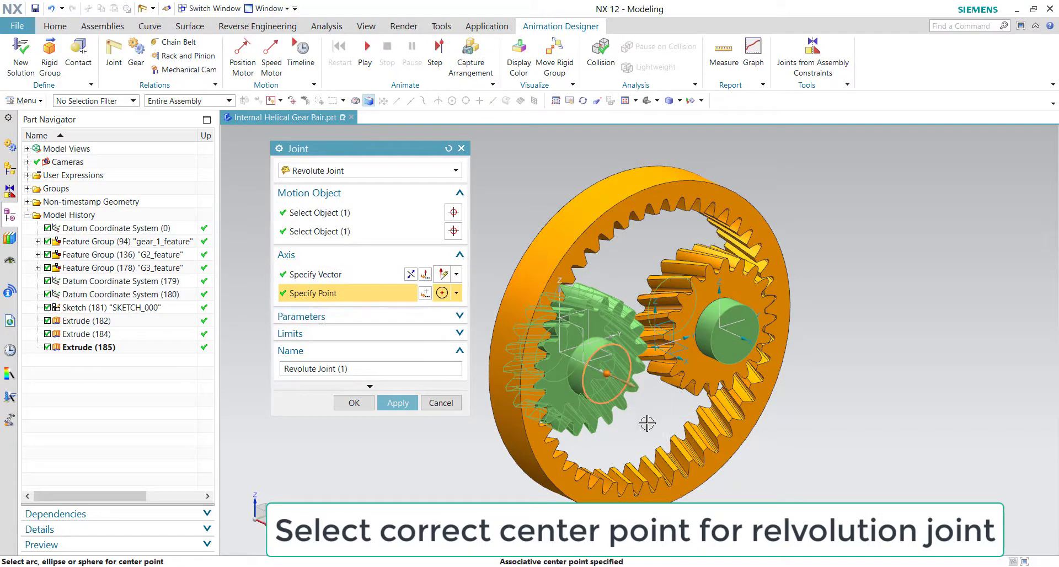
left_click(408, 404)
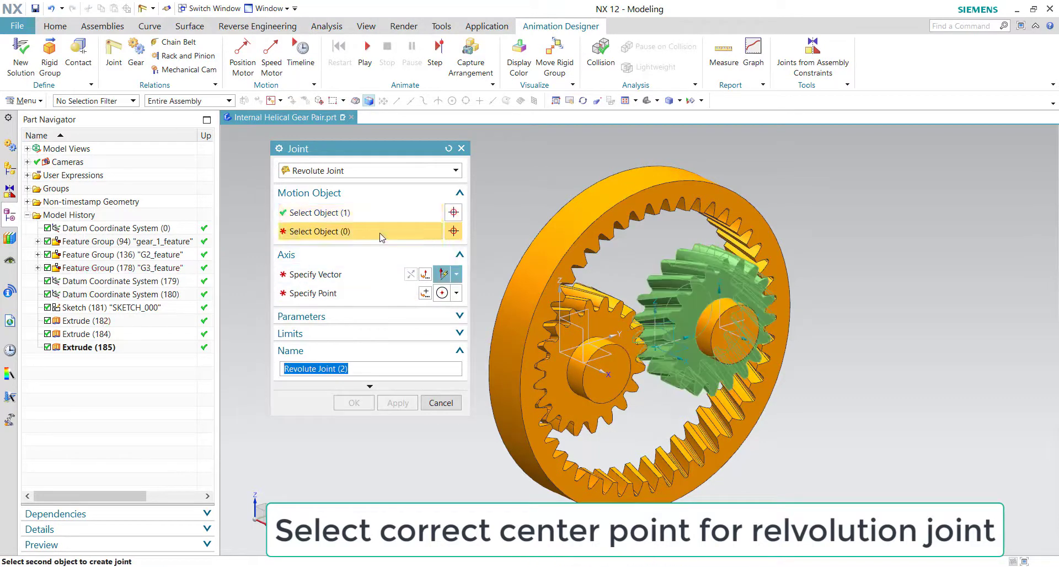
Step: Add a revolute joint for the next gear along its axis, pivoting on the boss edge centre
left_click(599, 371)
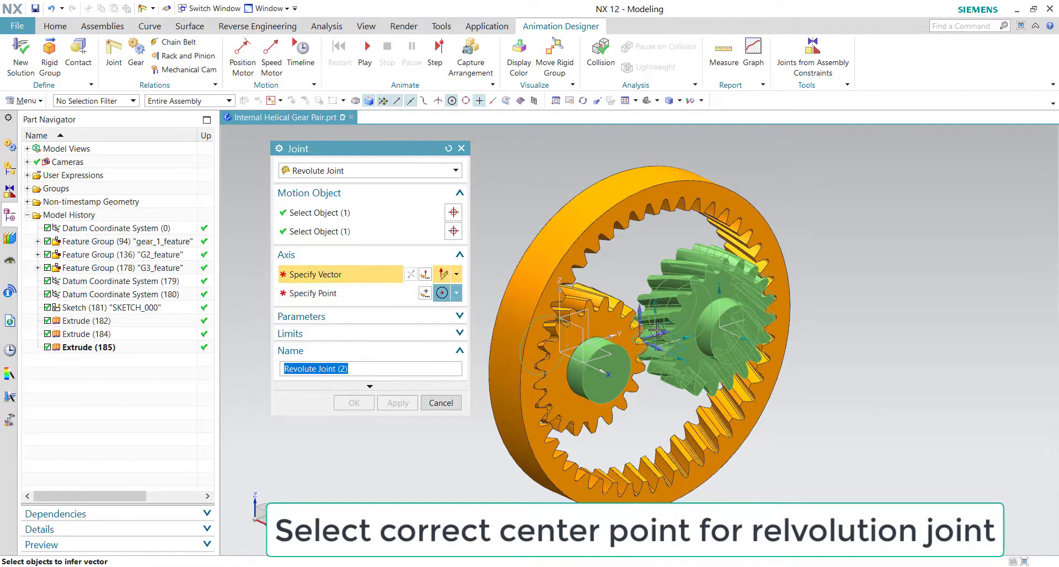
left_click(660, 349)
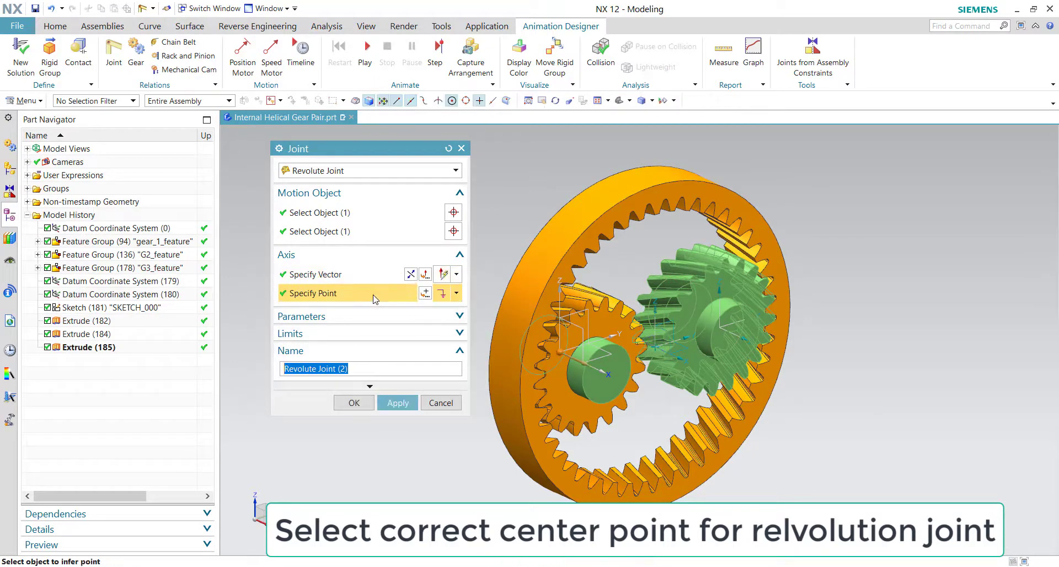
left_click(720, 315)
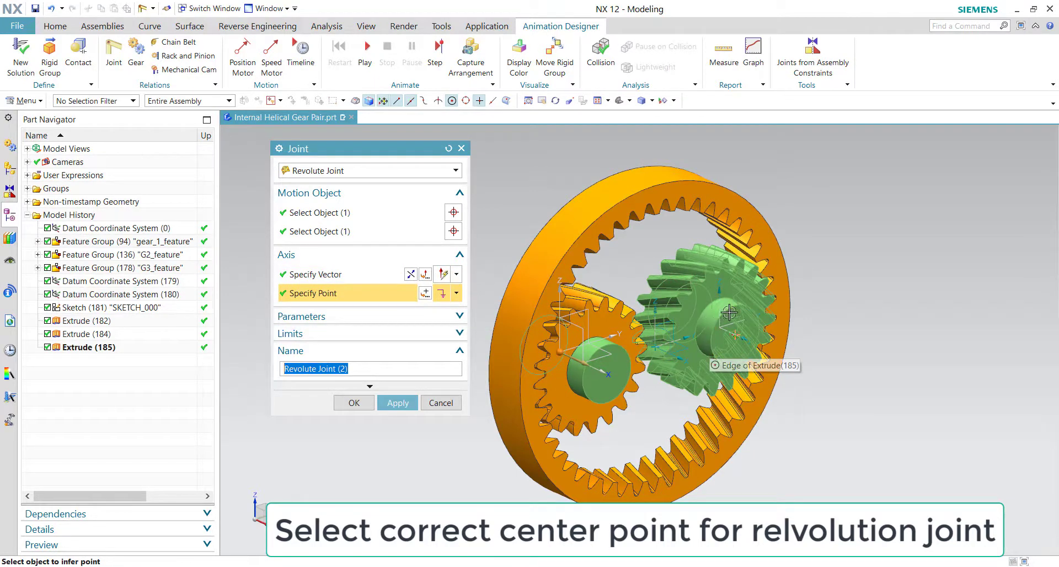
left_click(407, 406)
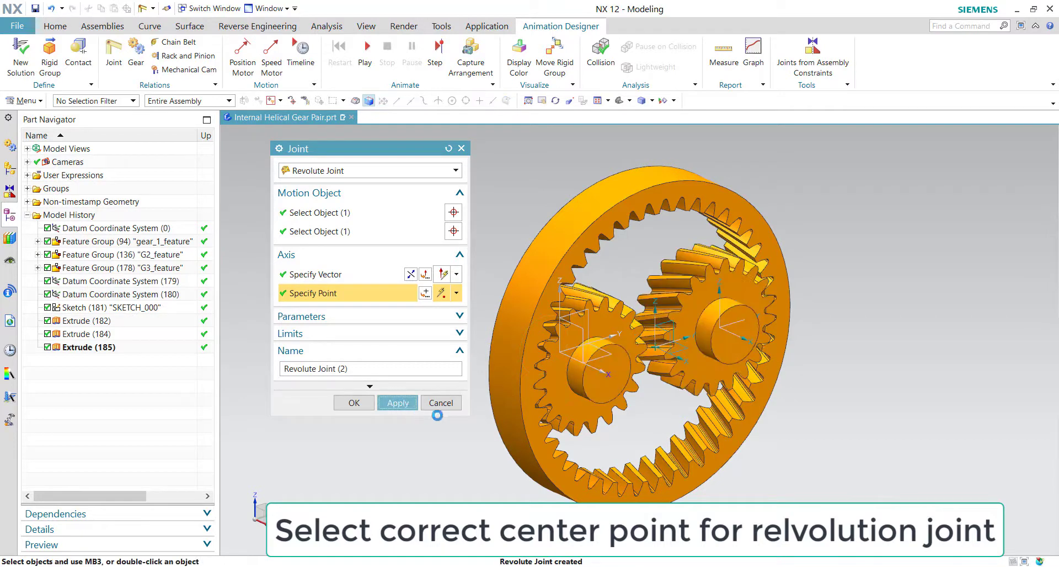
Step: Create a third revolute joint between the ring gear and small gear at the gear centre, then show the Animation Navigator
left_click(622, 197)
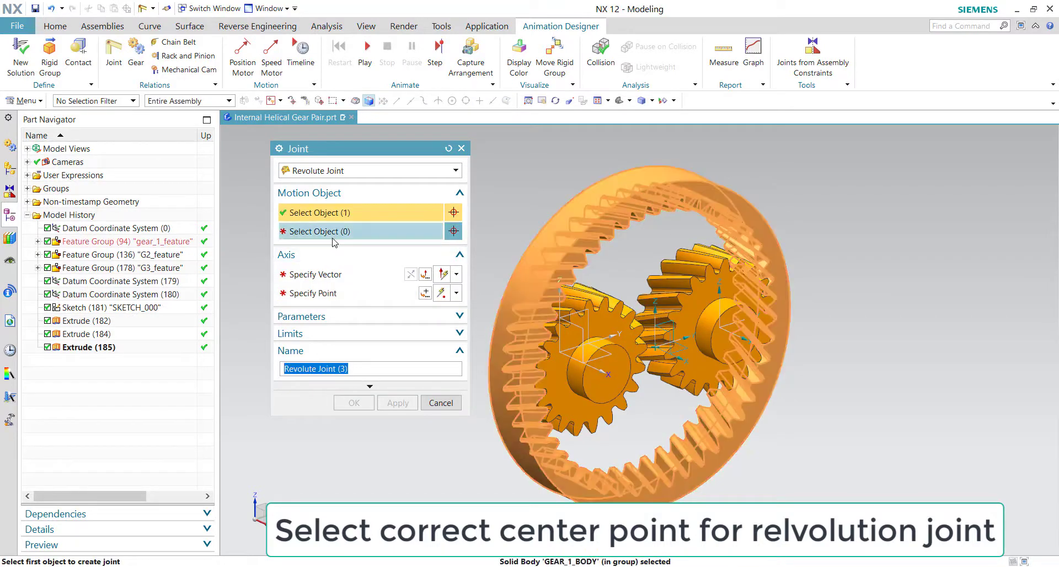
left_click(609, 327)
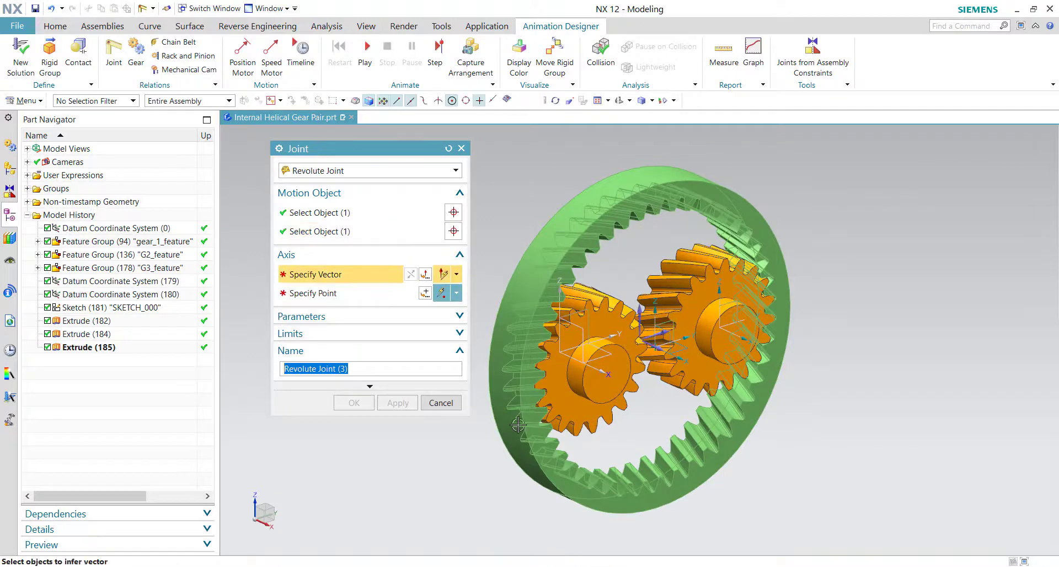
left_click(655, 351)
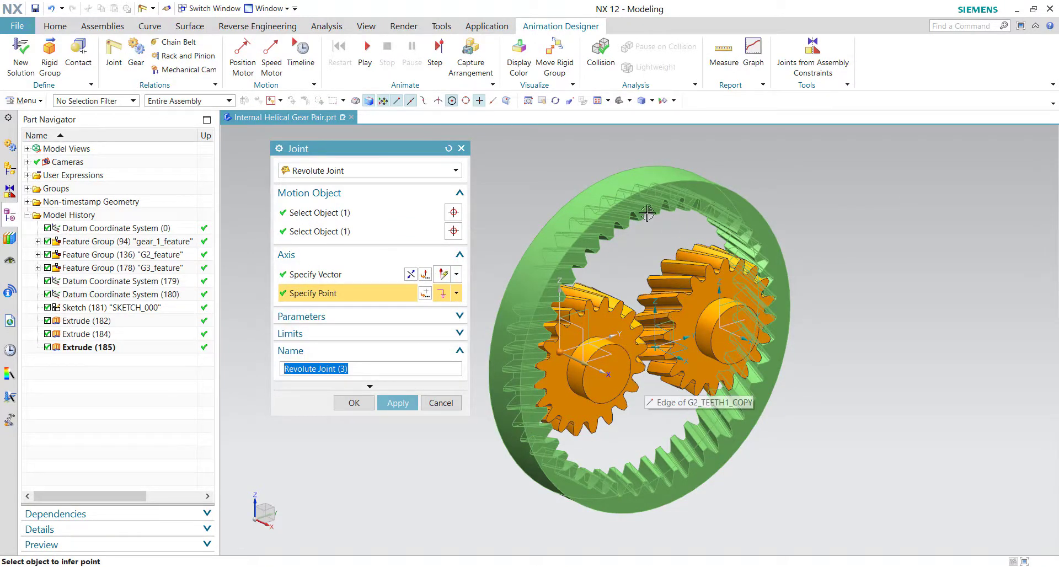
left_click(617, 201)
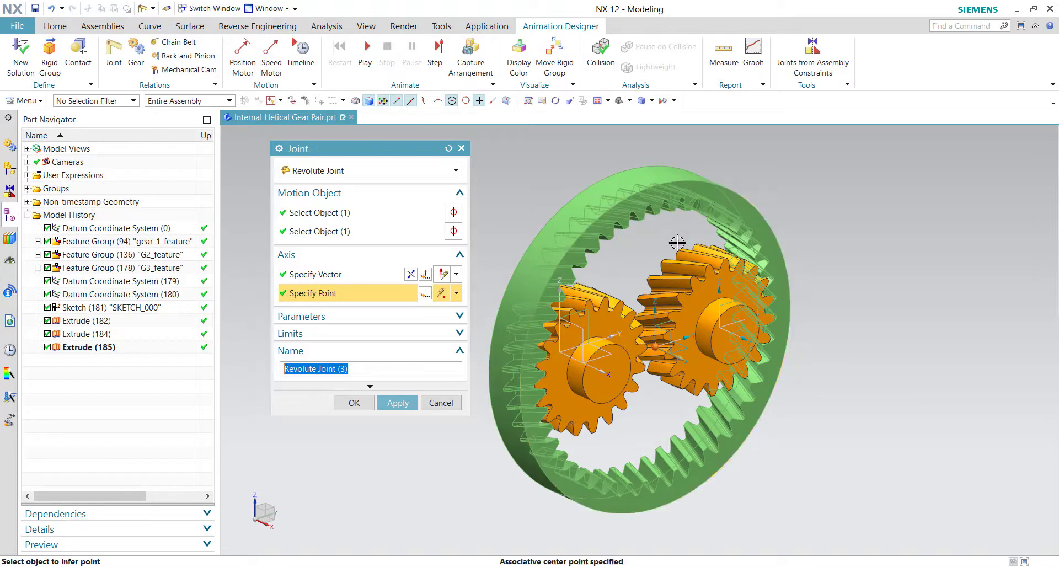
left_click(399, 407)
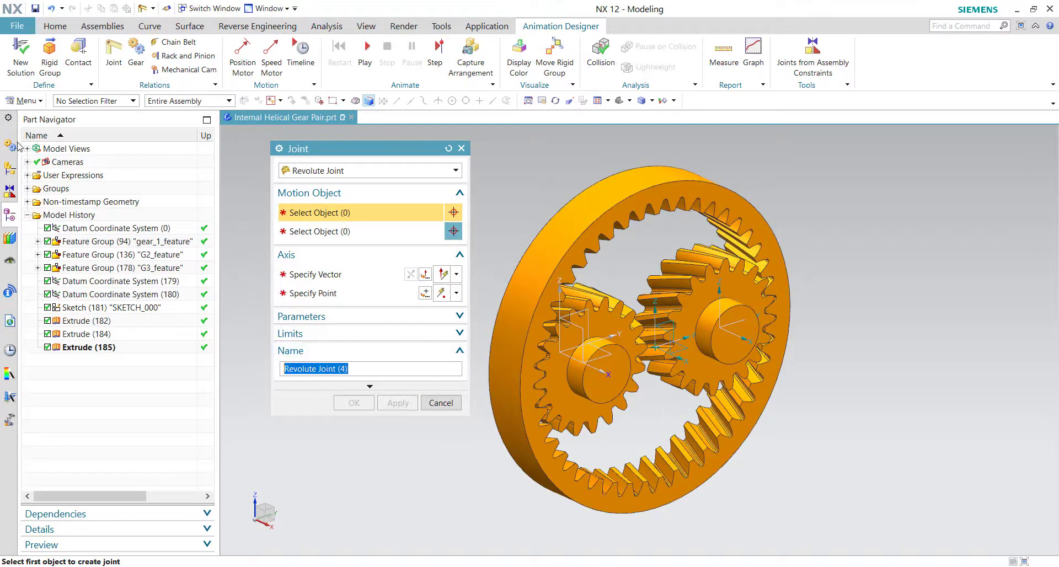
left_click(461, 149)
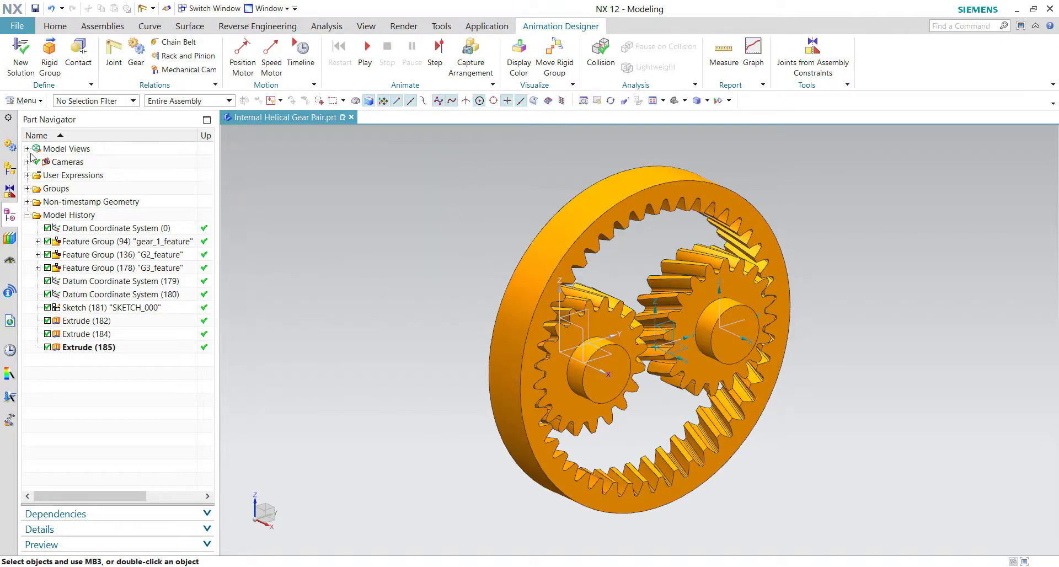
left_click(10, 145)
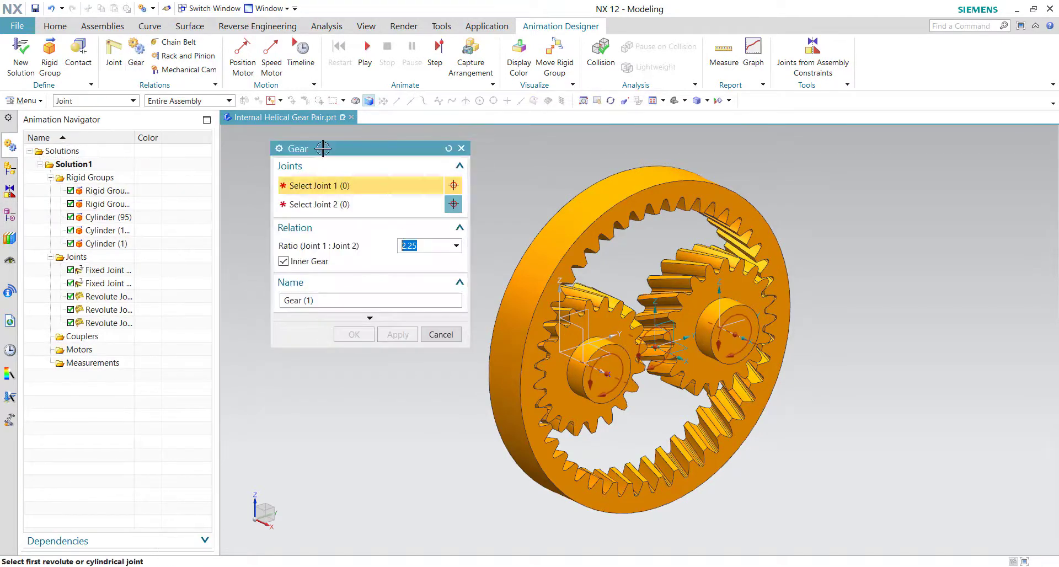
Step: Create Gear (1), an inner gear coupler between the first revolute joint and Revolute Joint (3)
left_click(110, 297)
left_click(118, 324)
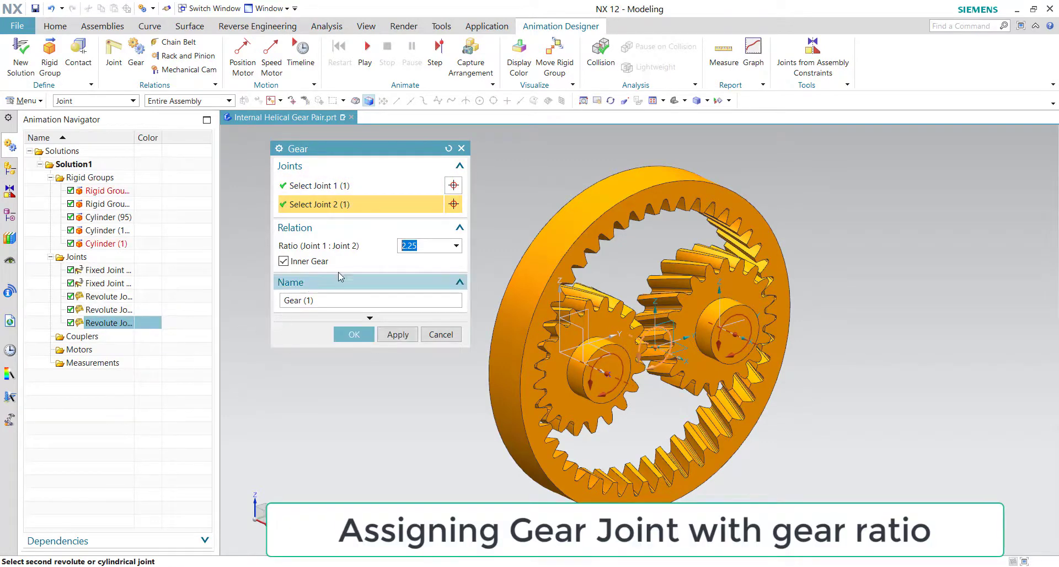
left_click(428, 246)
type("45/20")
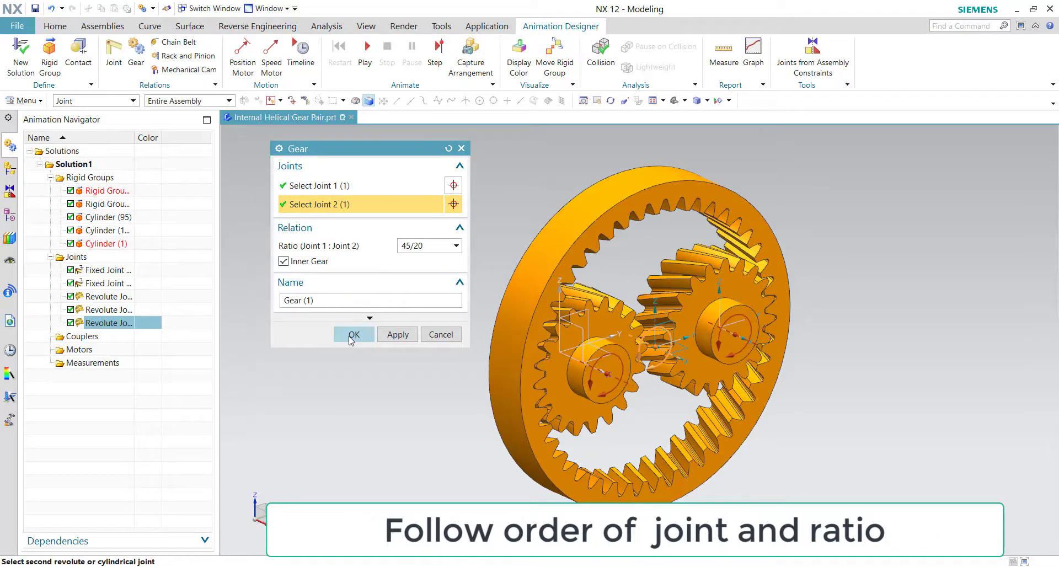
left_click(354, 334)
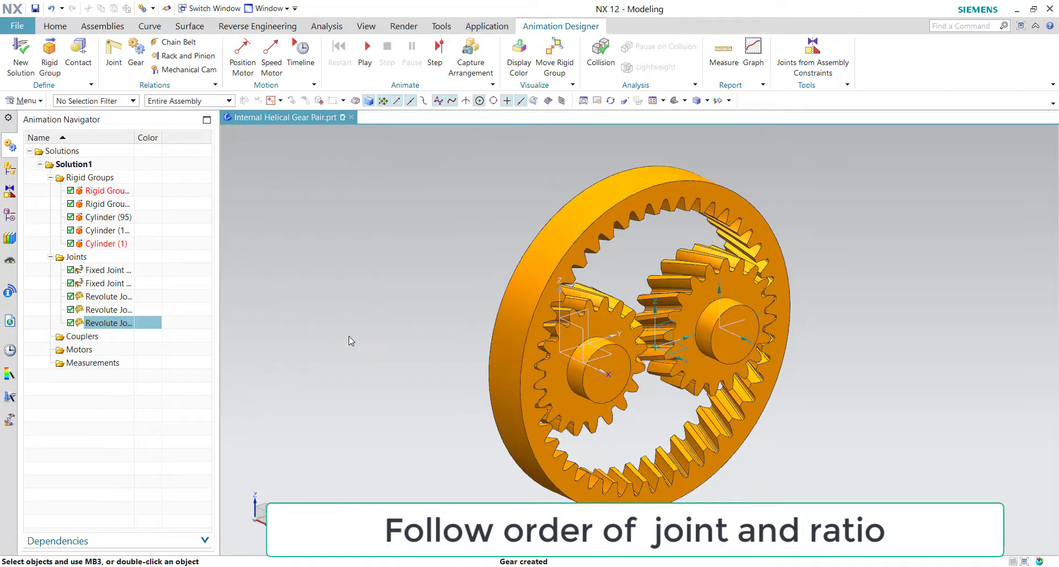
Step: Create Gear (2) coupling Revolute Joint (2) with the third joint at ratio 45/20
left_click(136, 55)
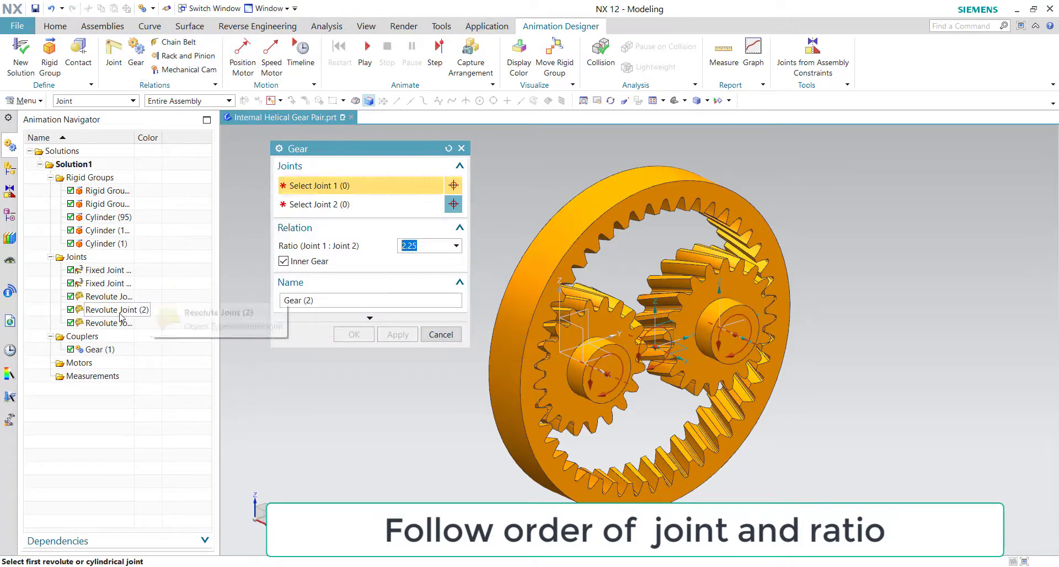
left_click(117, 312)
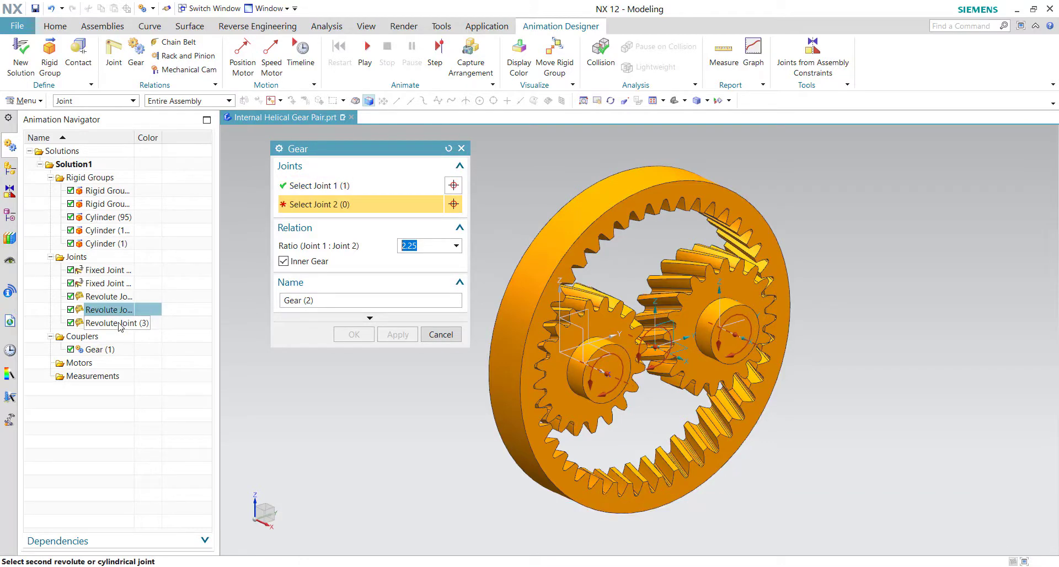
left_click(111, 323)
type("45/20")
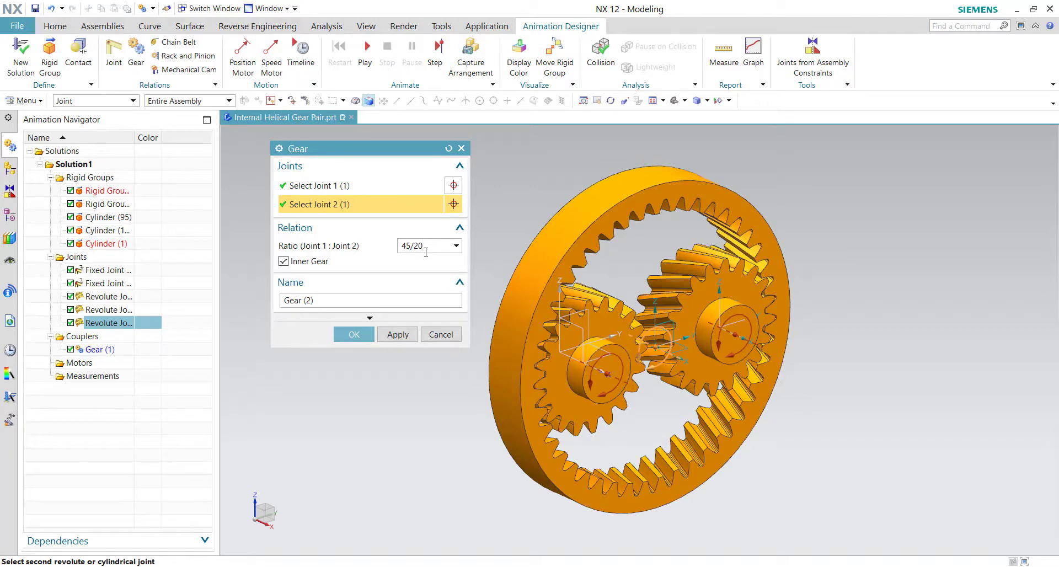
left_click(352, 336)
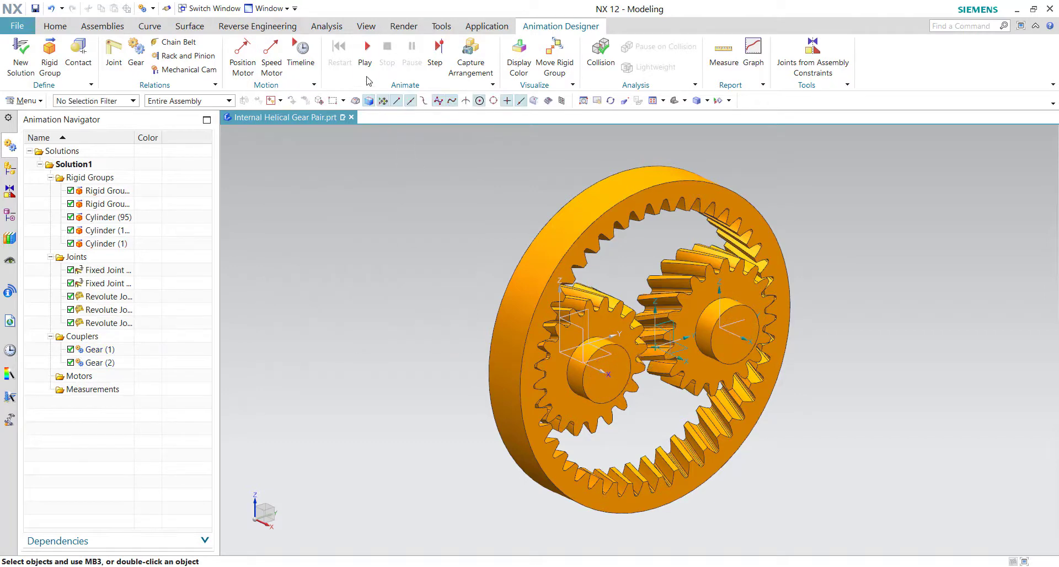
Step: Drive the first revolute joint with a Speed Motor at 10 rev/min
left_click(256, 72)
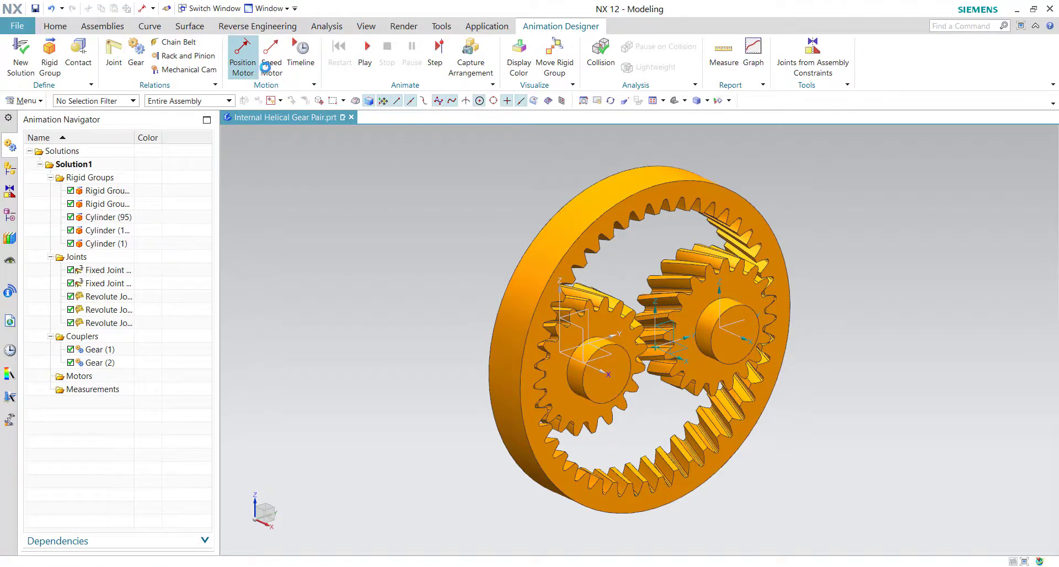
left_click(664, 149)
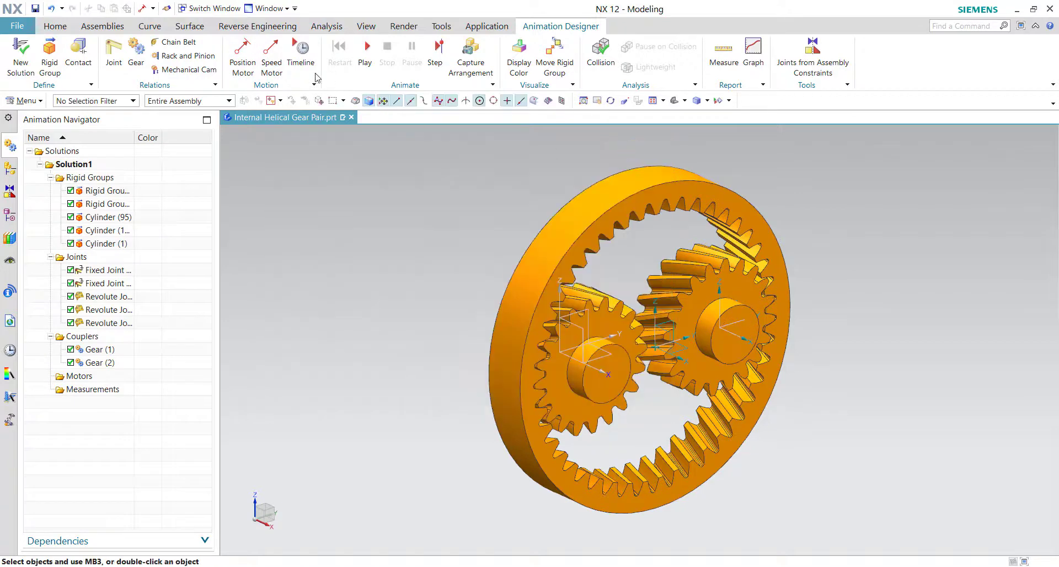
left_click(271, 61)
left_click(109, 297)
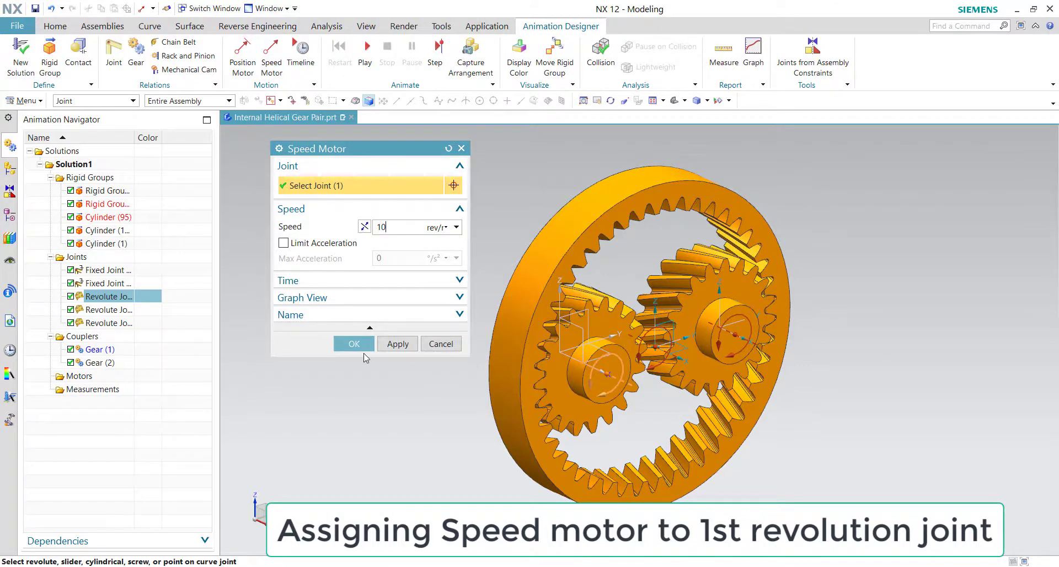
left_click(354, 344)
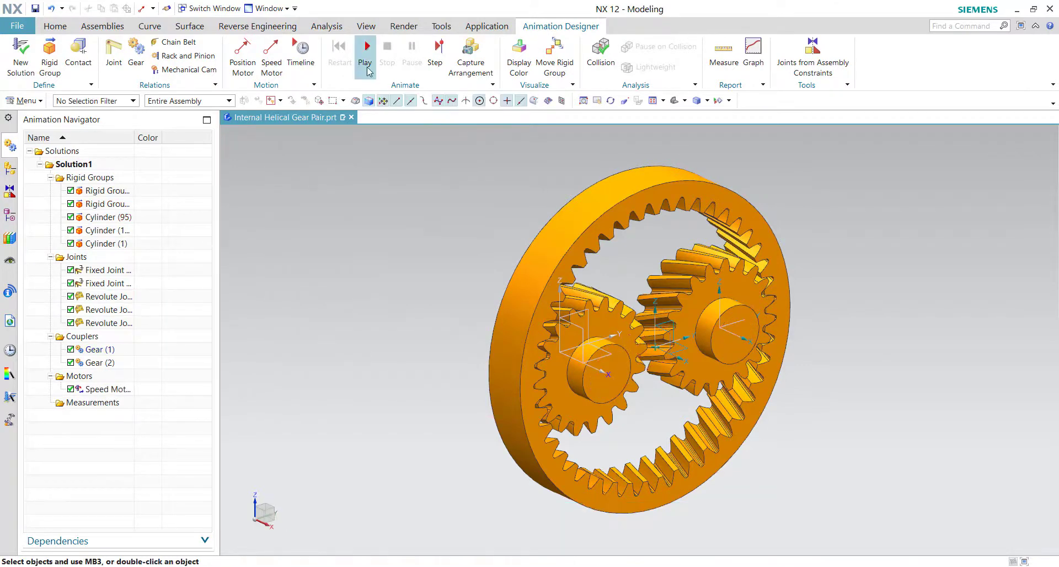
Step: Play the gear animation with distinct rigid-group colours and the datum coordinate systems hidden
left_click(367, 55)
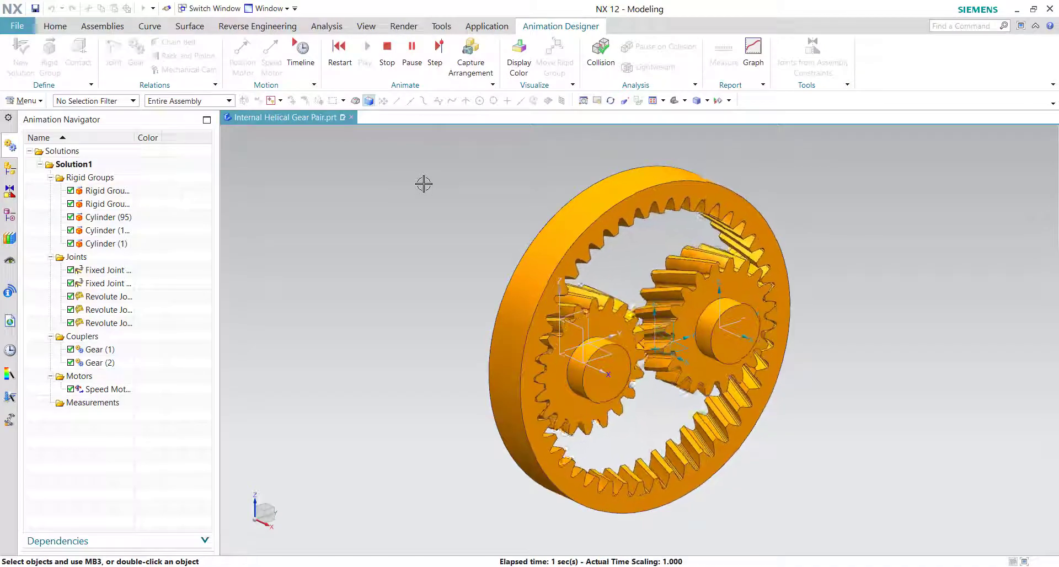
left_click(532, 60)
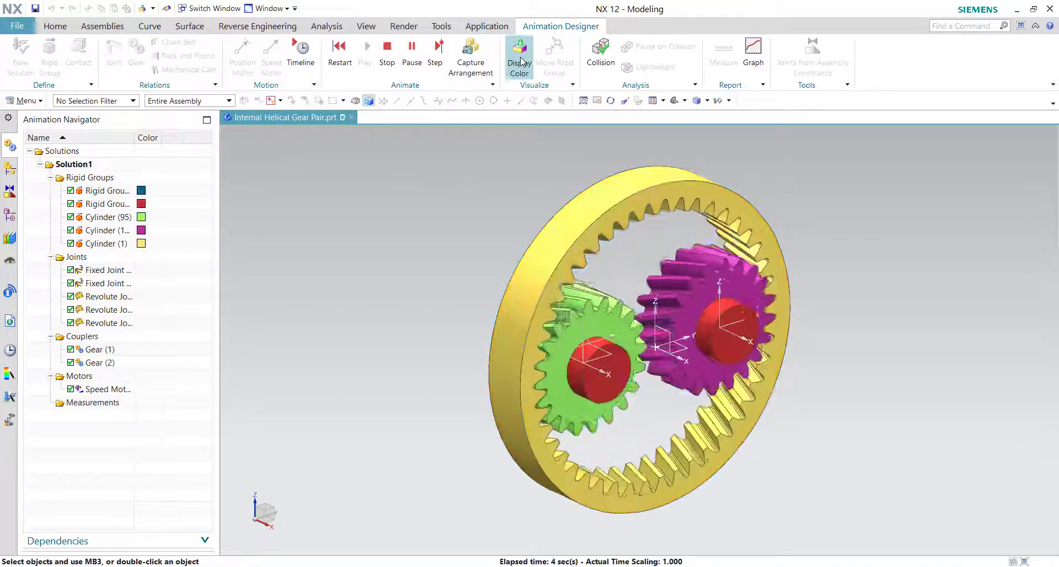
left_click(717, 101)
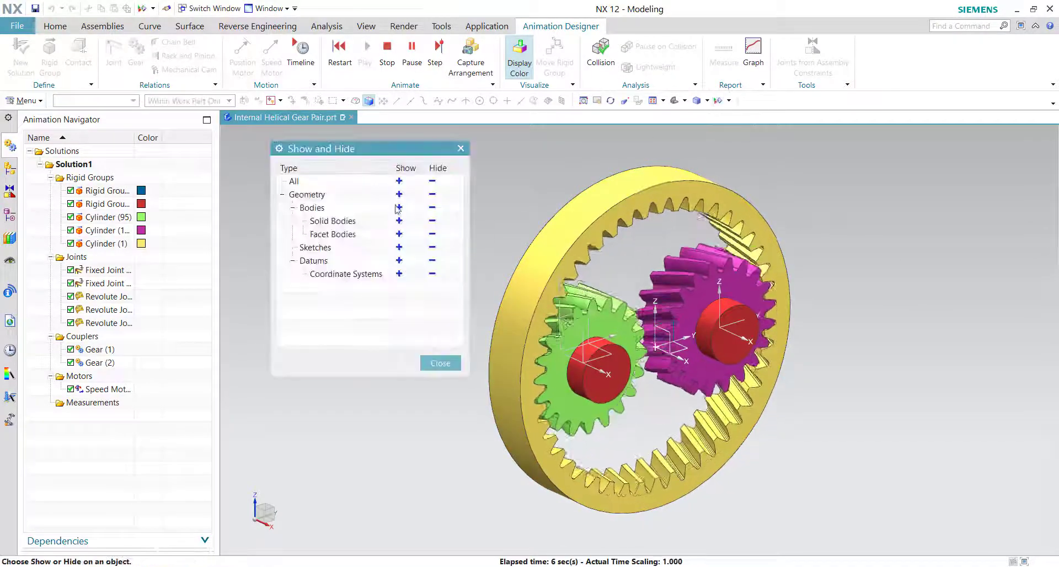
left_click(433, 263)
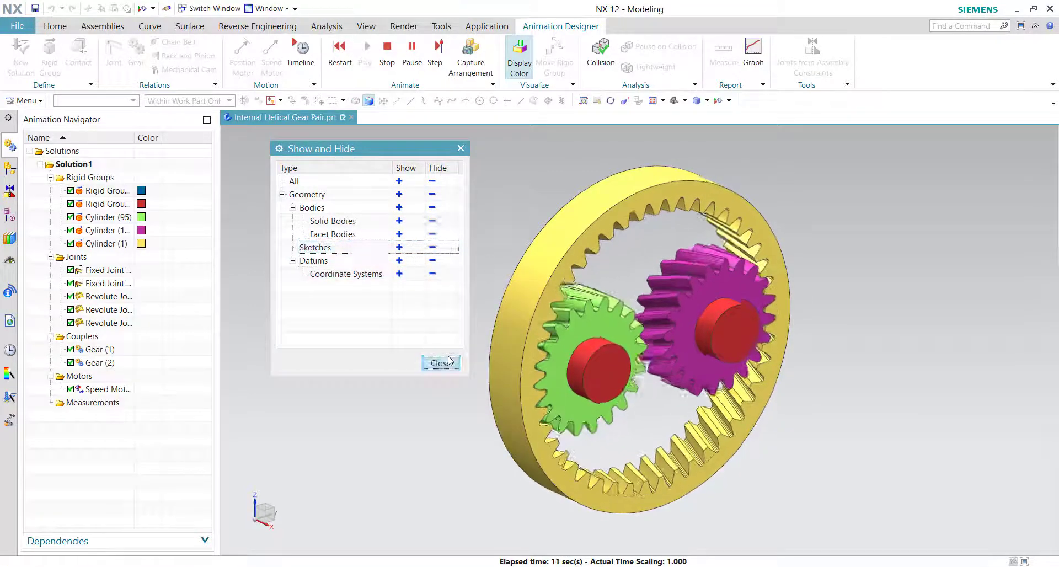
Step: Set the viewport background to white
left_click(440, 363)
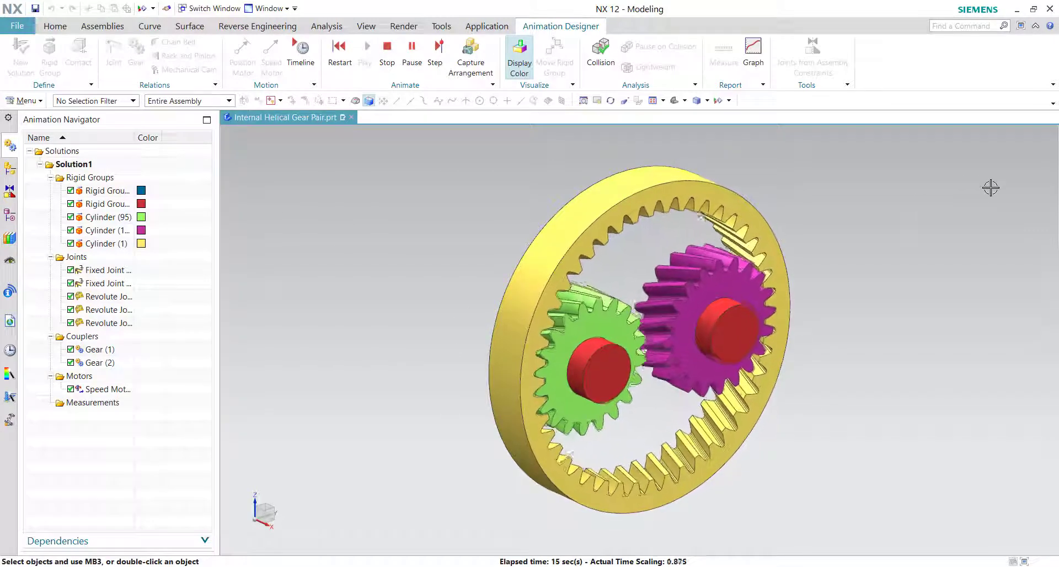
right_click(991, 187)
mouse_move(960, 293)
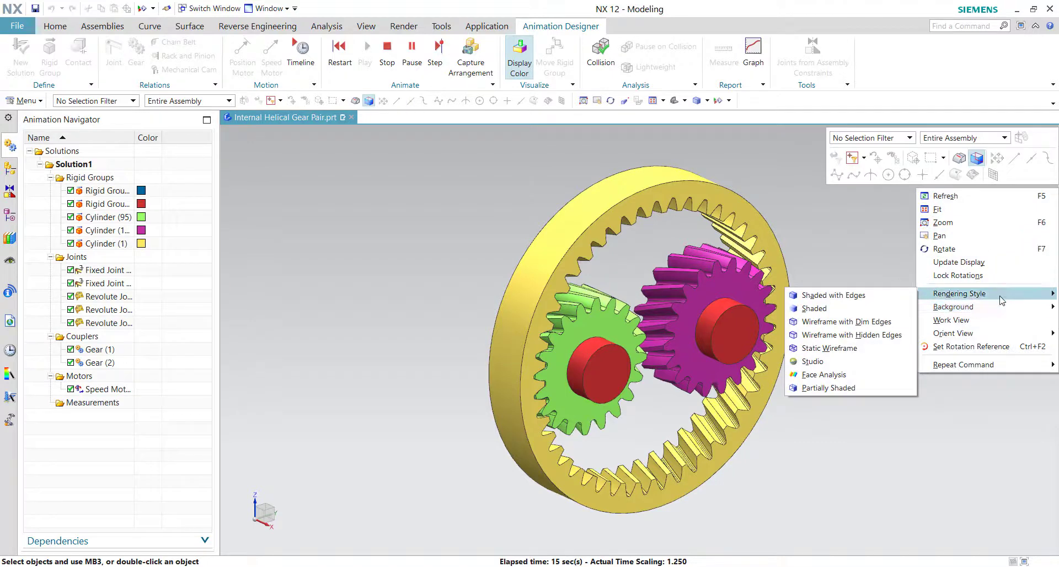
left_click(892, 308)
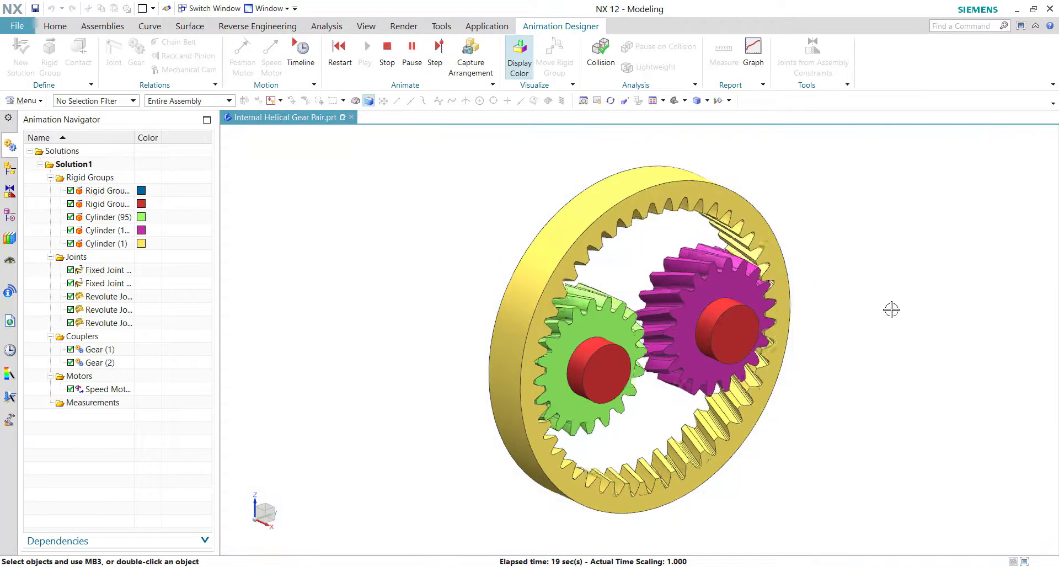